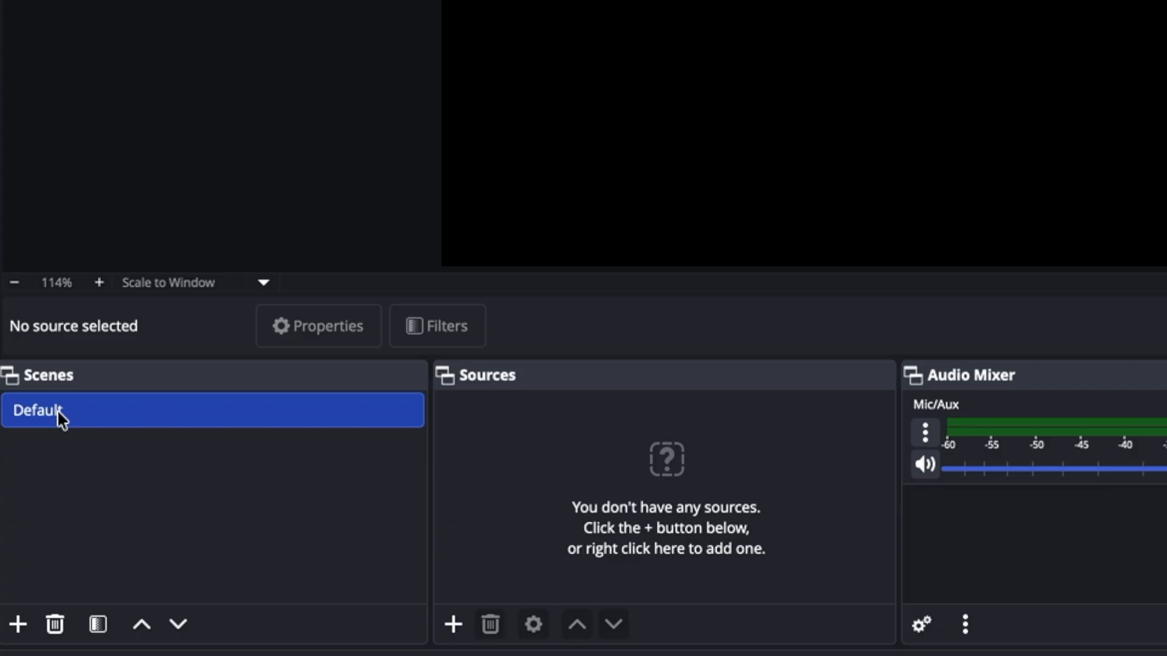
Rename the Default scene as "Screen 2 - video".
right_click(97, 409)
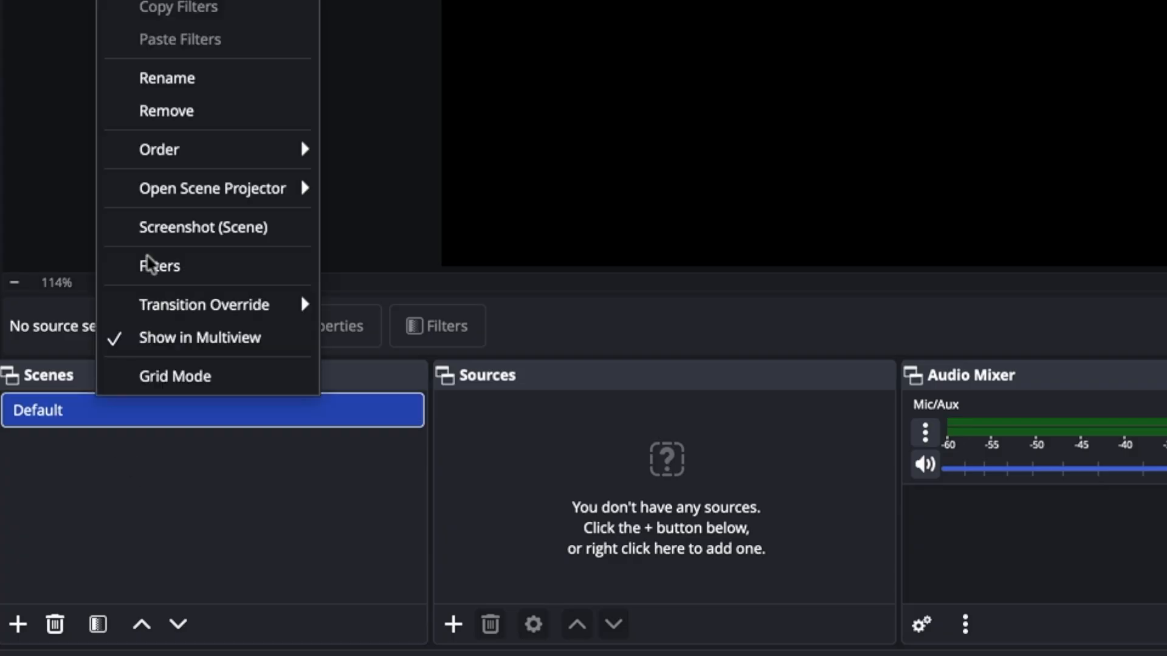
click(203, 76)
text(Screen 2)
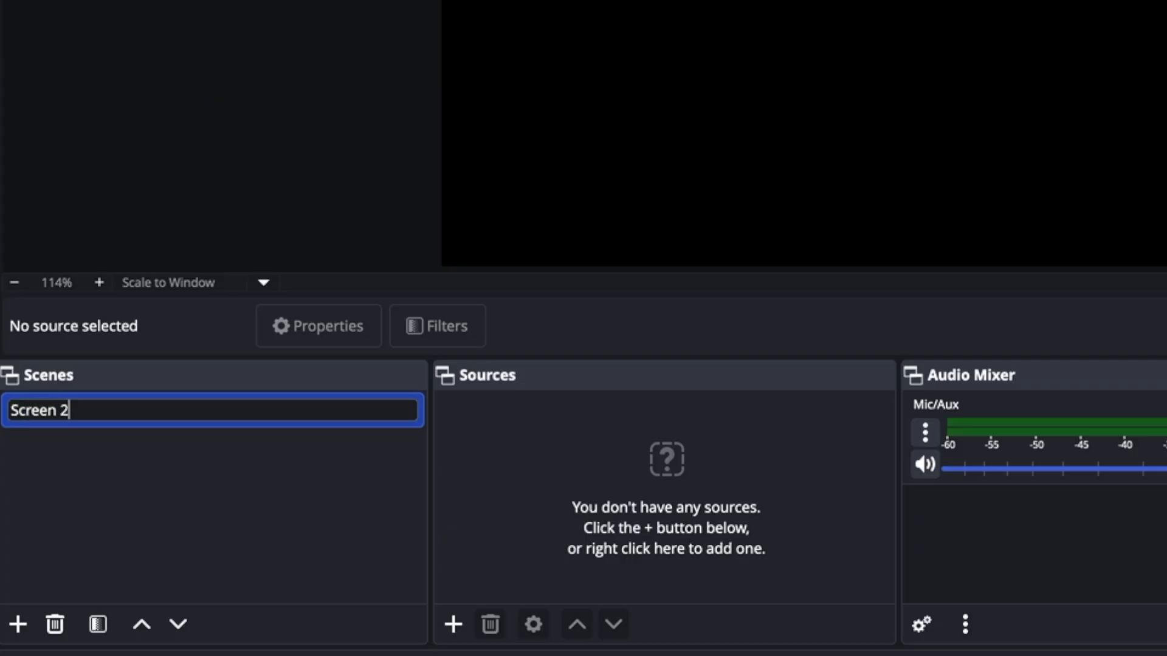
text( - video)
key(Return)
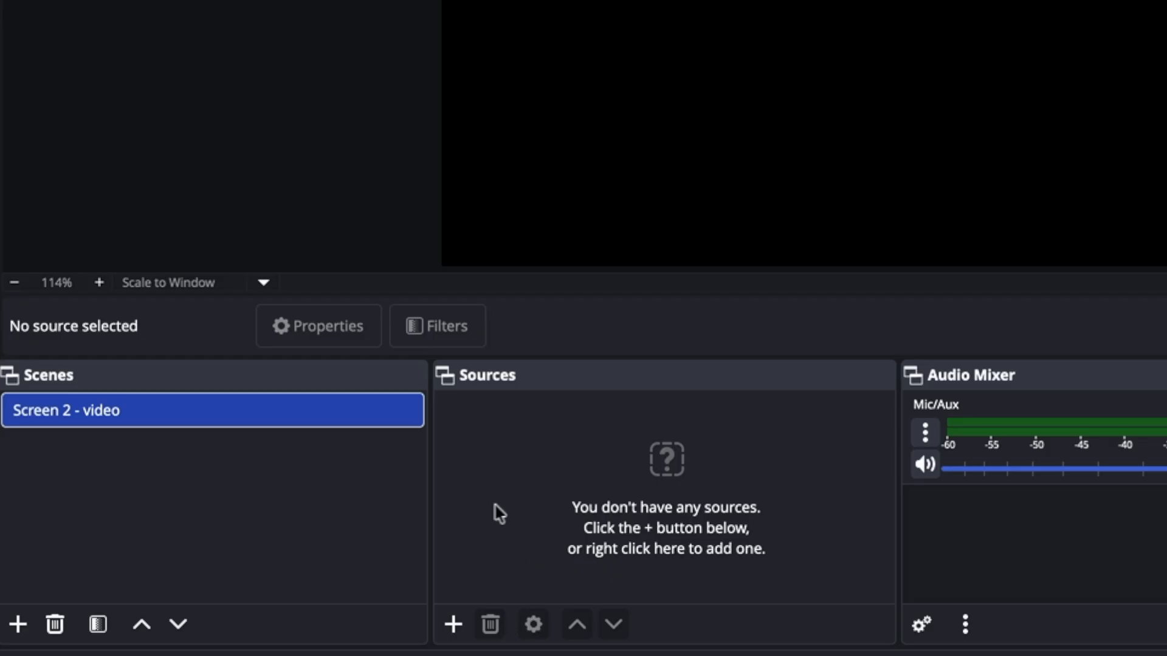
Add a new macOS Screen Capture source named "Screen 2" that captures the LG Ultra HD display at 1920x1080.
click(453, 624)
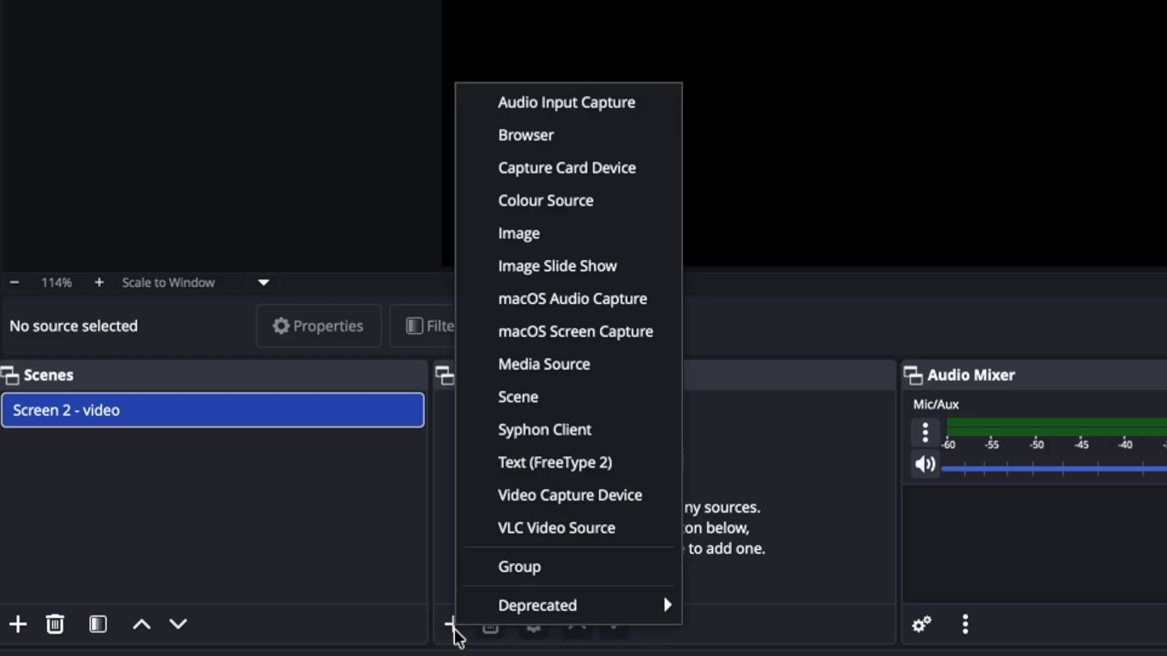
click(580, 337)
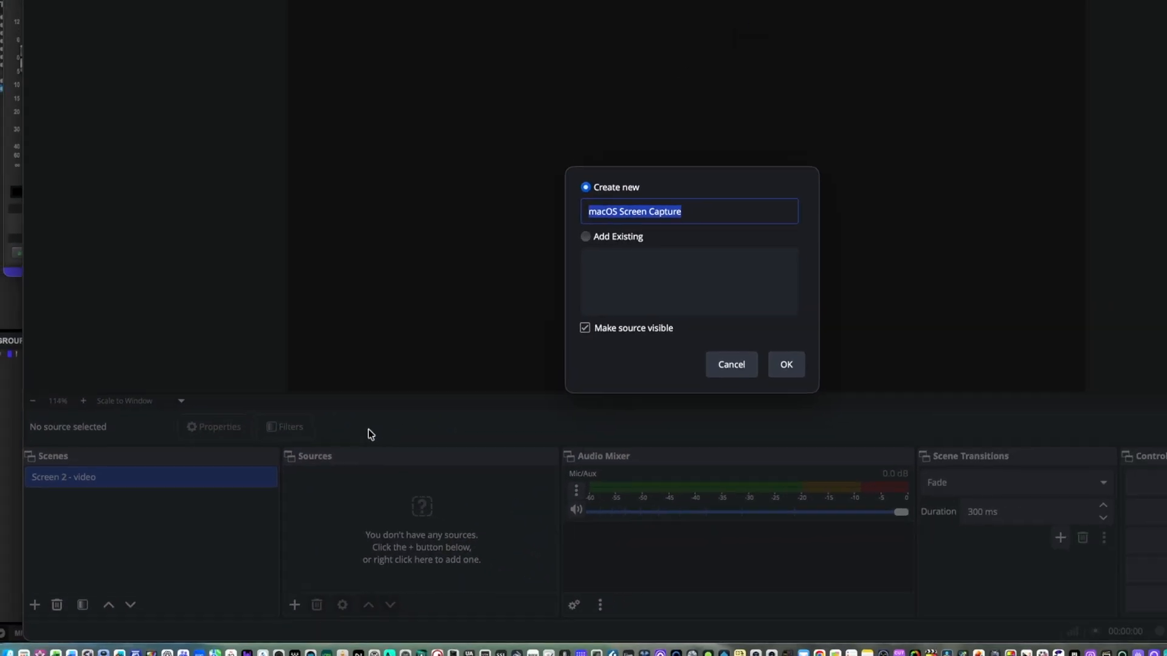
text(Screen 2)
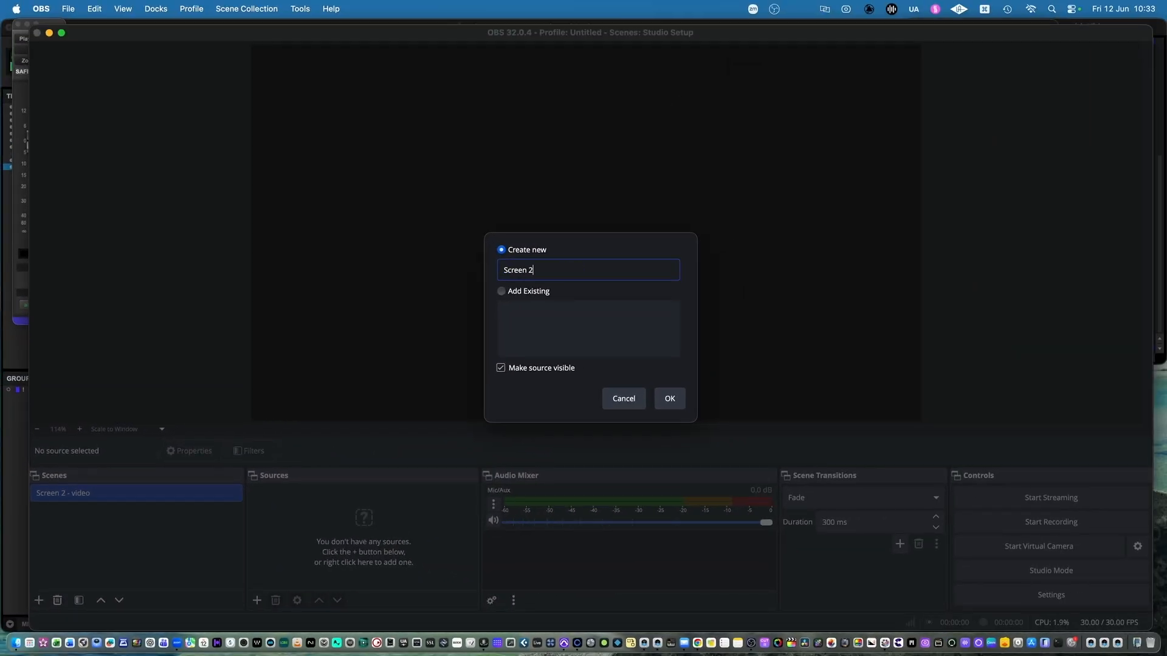
click(670, 398)
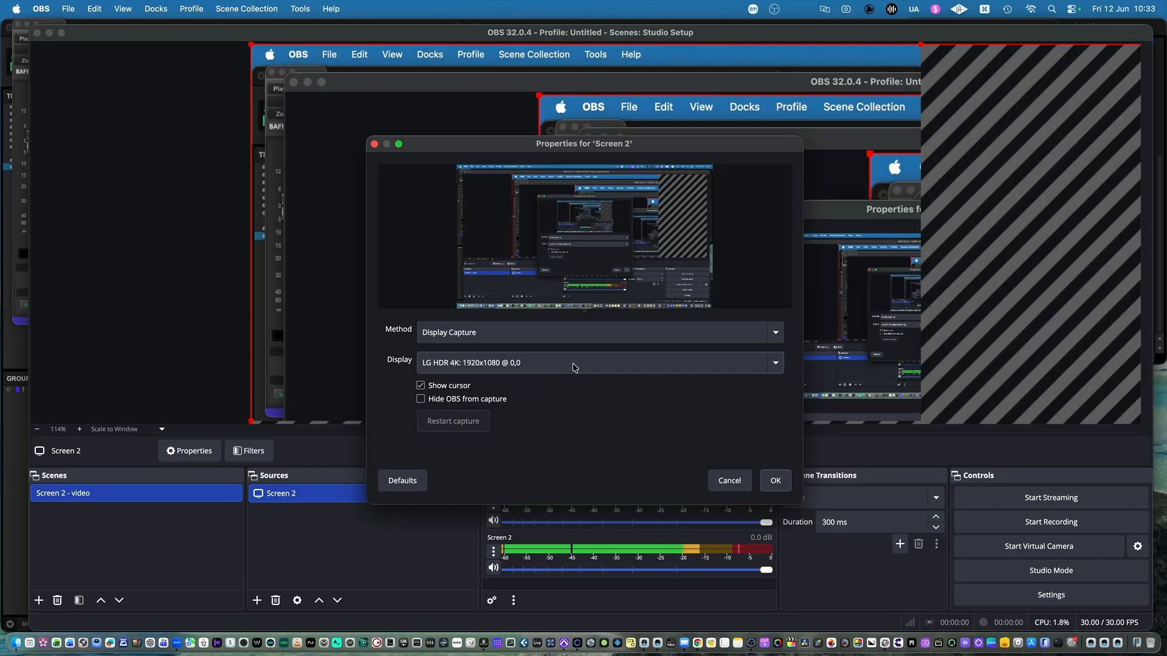
click(613, 367)
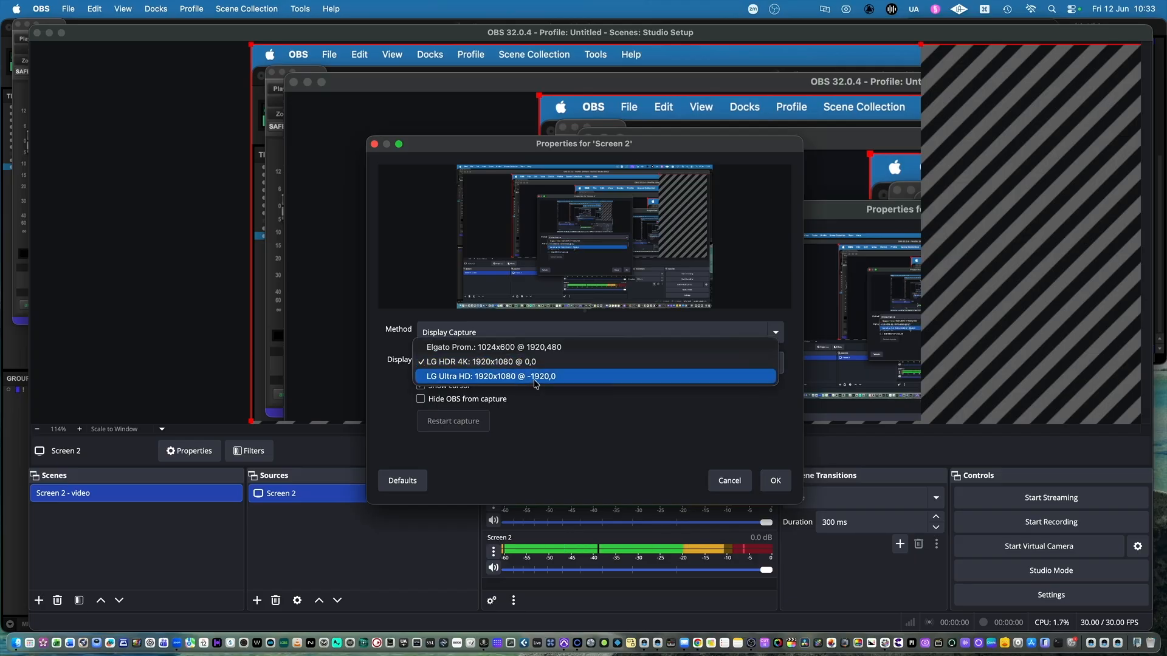
click(534, 380)
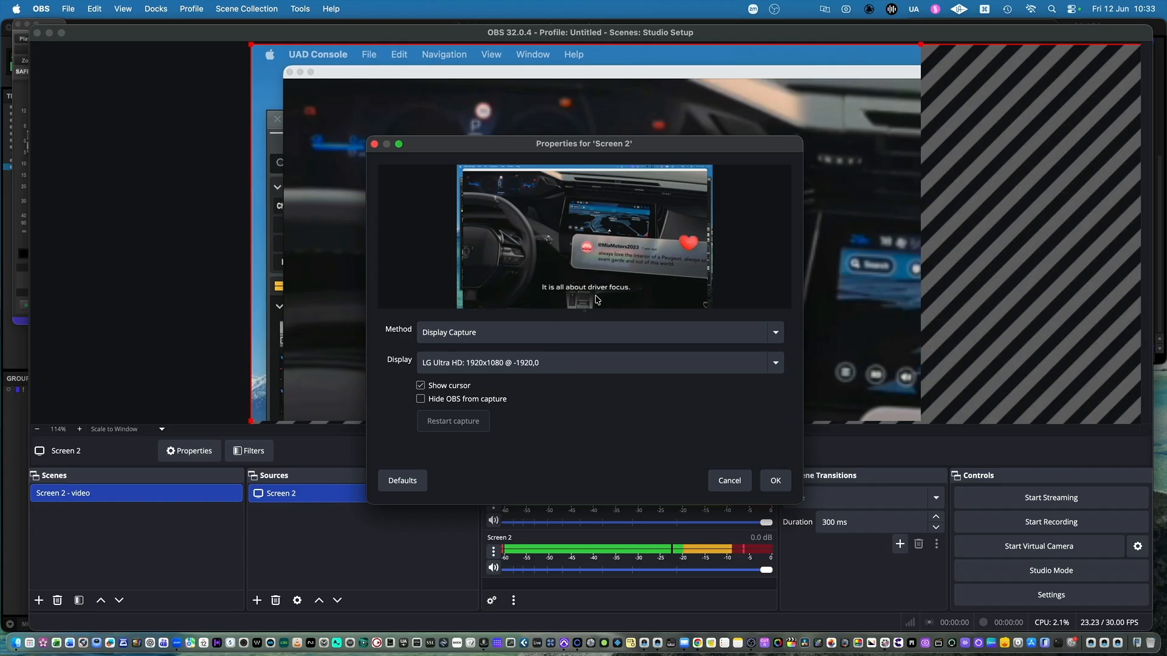
click(776, 481)
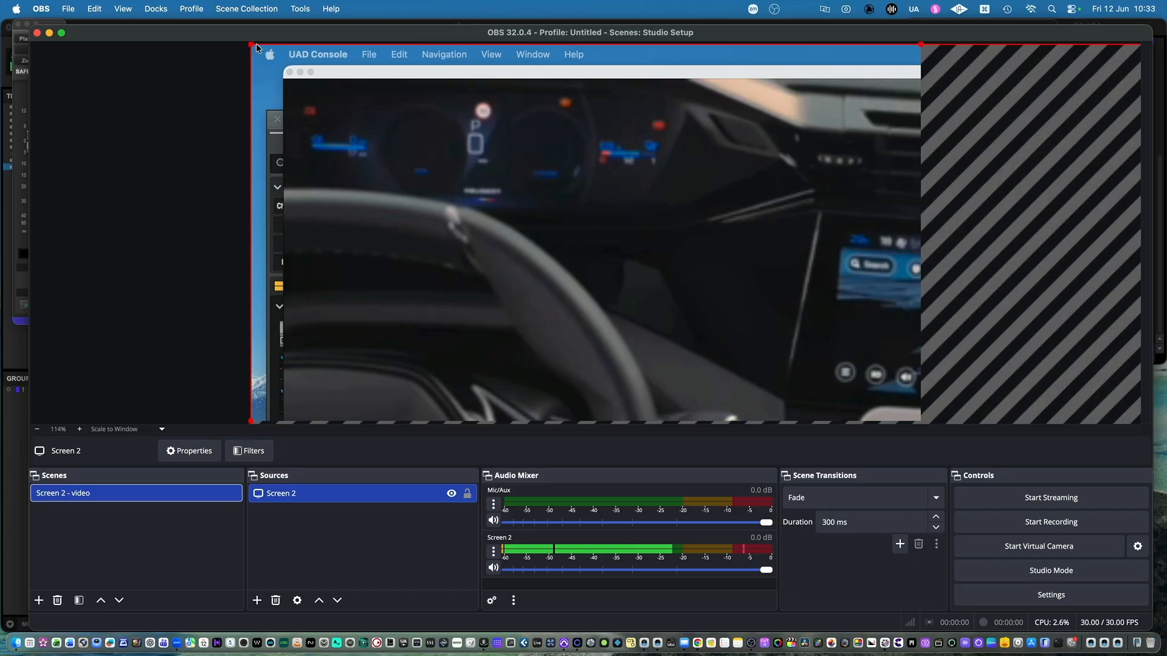
Scale and reposition the Screen 2 capture so the whole display fills the canvas of the Screen 2 - video scene.
drag(251, 45, 770, 297)
drag(830, 355, 314, 108)
drag(822, 366, 935, 429)
mouse_move(789, 365)
mouse_down()
mouse_move(773, 357)
mouse_move(782, 361)
mouse_up()
click(209, 231)
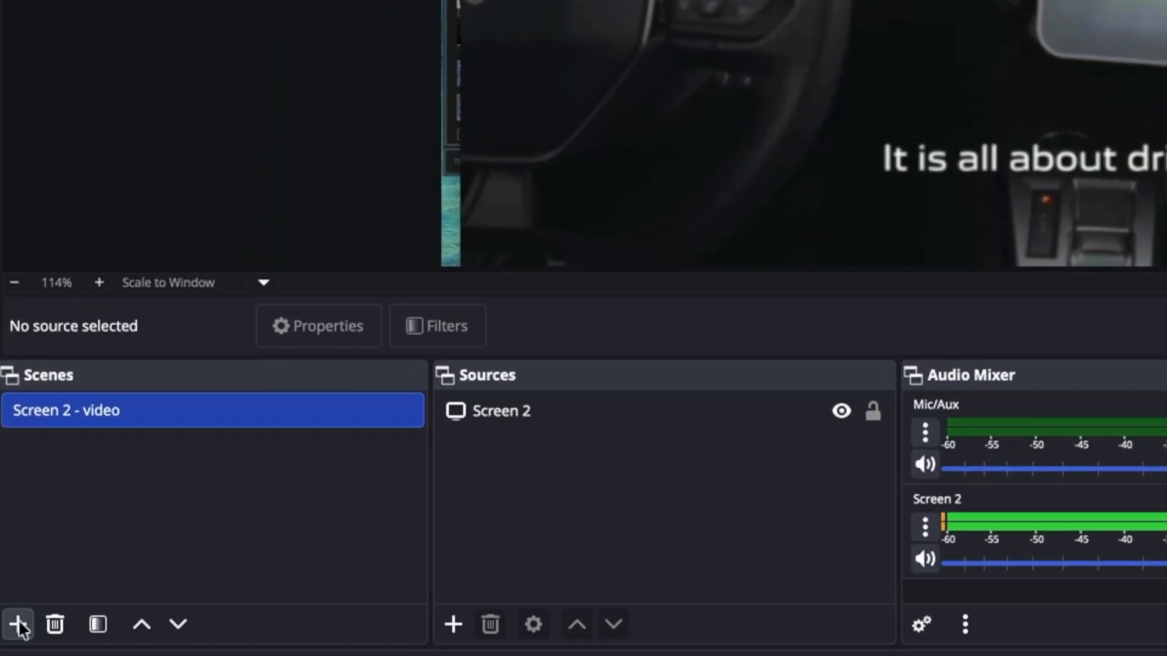
Create a new scene named "Screen 2 with Cam".
click(18, 626)
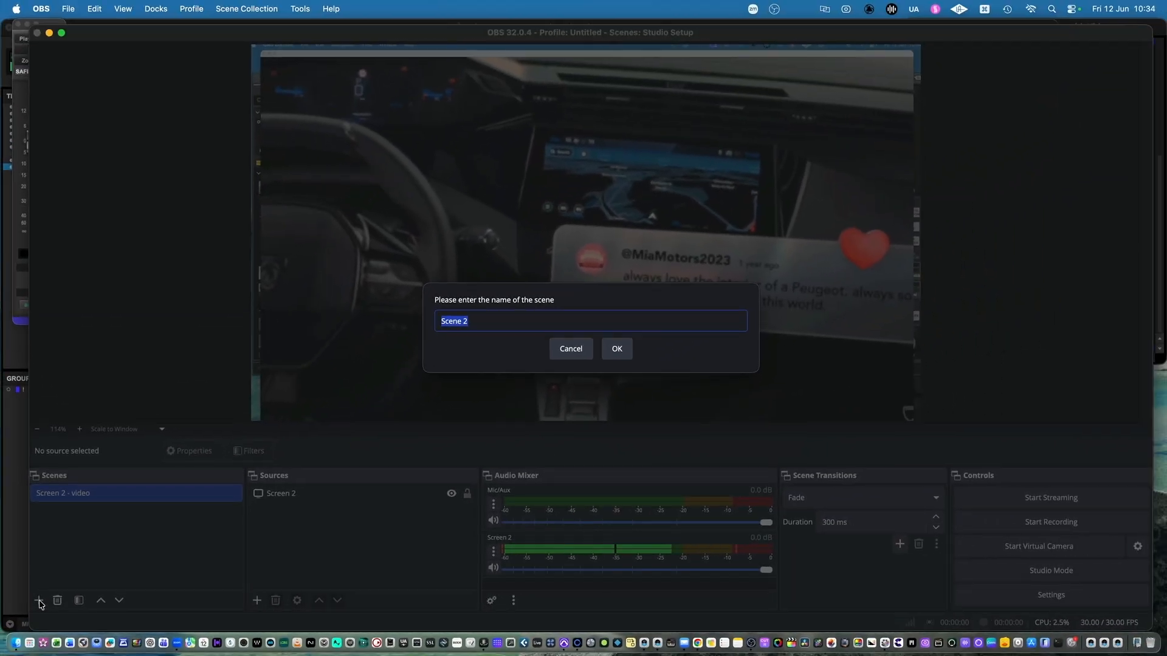
text(Screen )
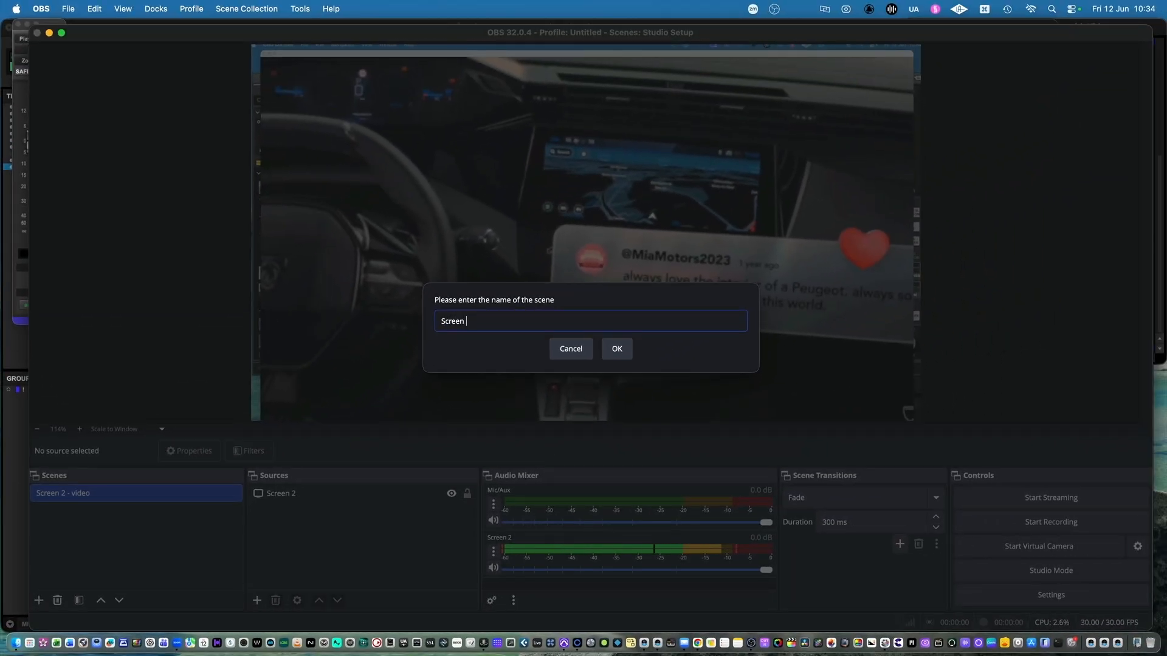
text(2 with Cam)
key(Return)
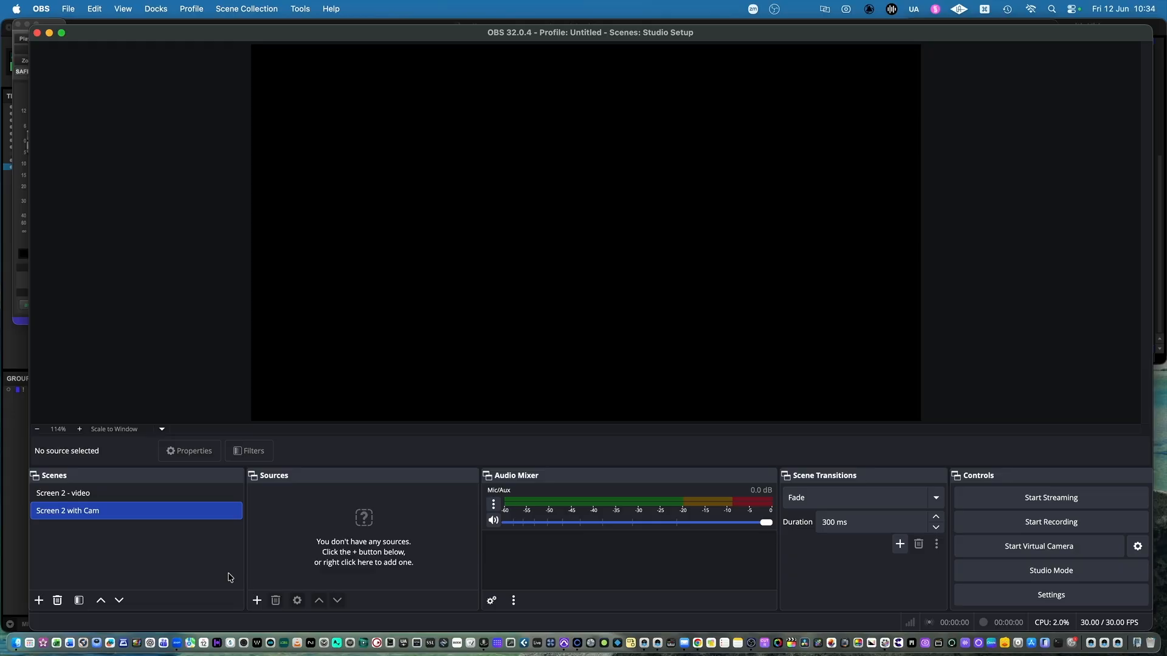
Add the existing Screen 2 screen capture as a source in the Screen 2 with Cam scene.
click(257, 601)
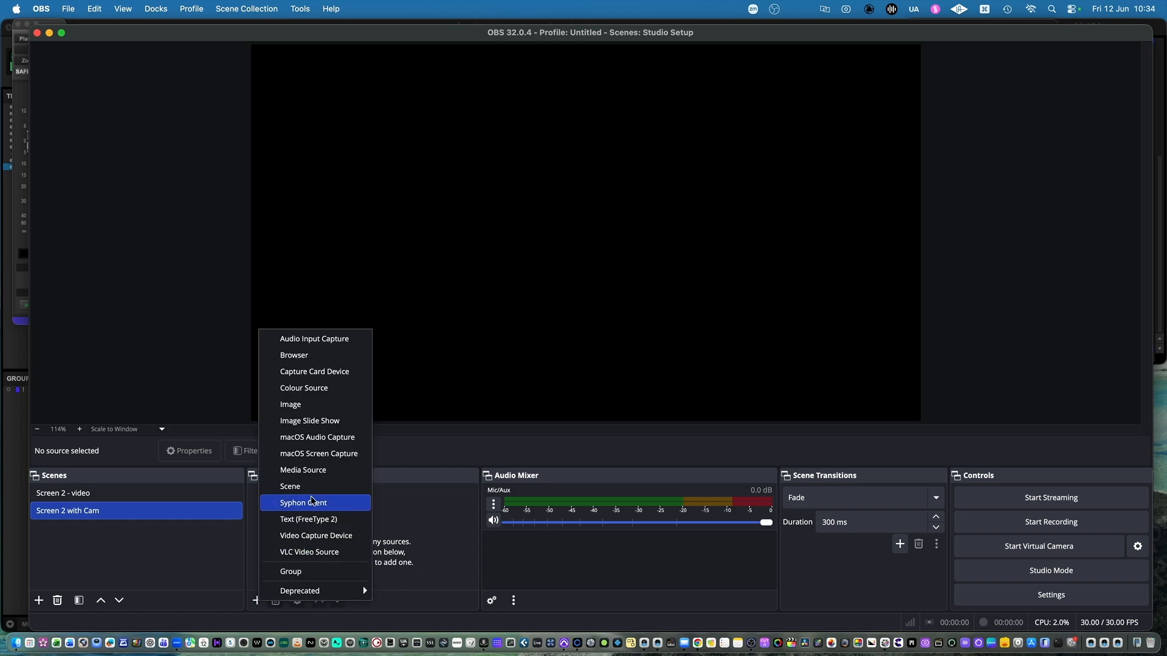
click(330, 456)
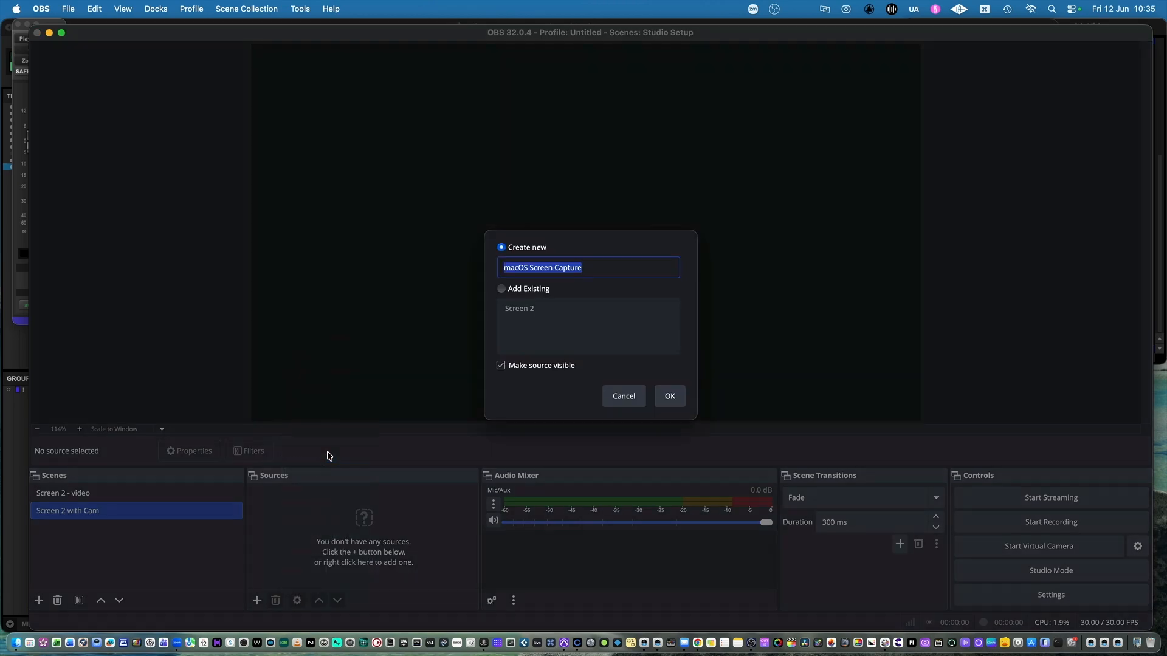
click(502, 291)
click(527, 312)
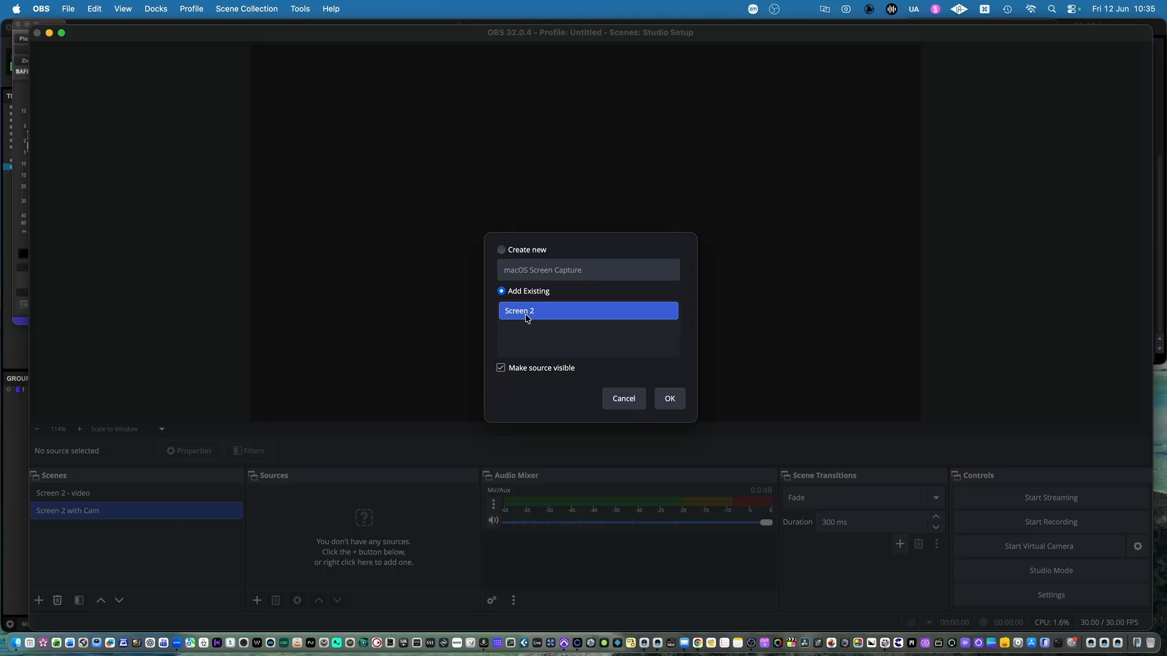
click(669, 398)
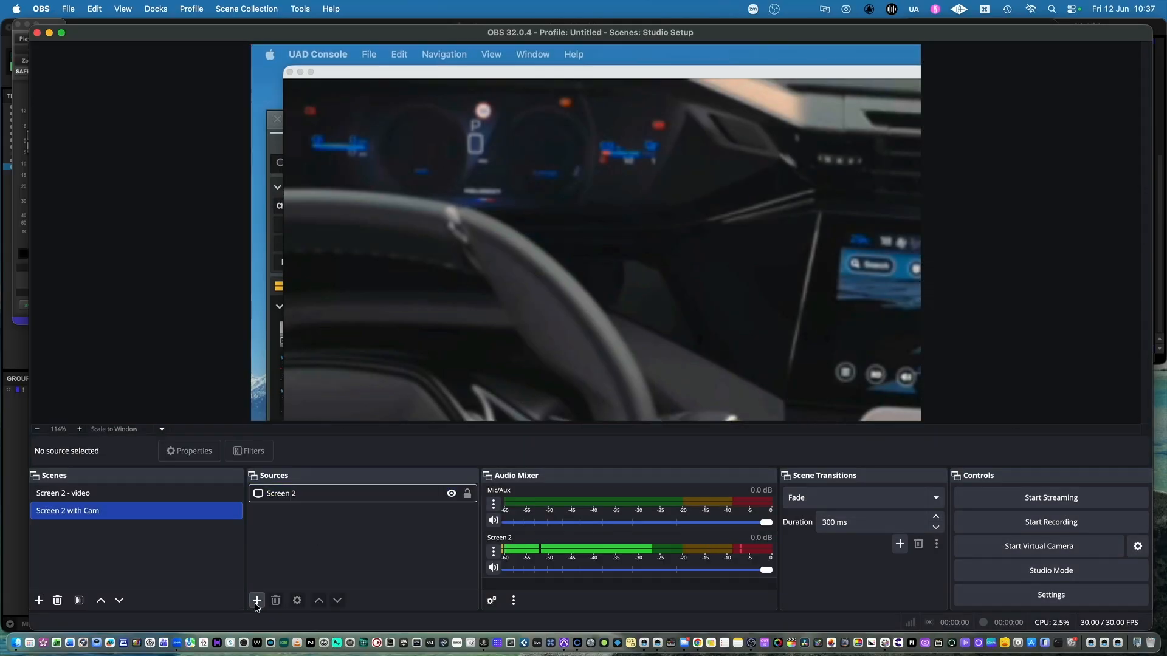
Add a Video Capture Device source named "Cam" to the scene, using the first Logi 4K Stream Edition device.
click(257, 601)
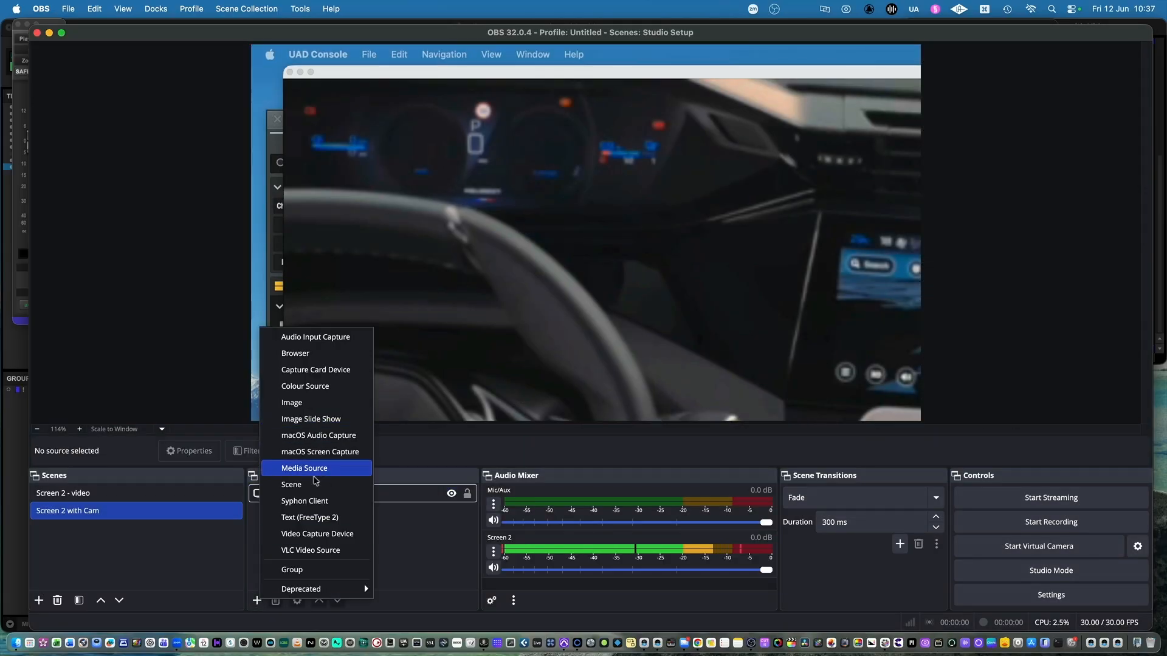
click(316, 533)
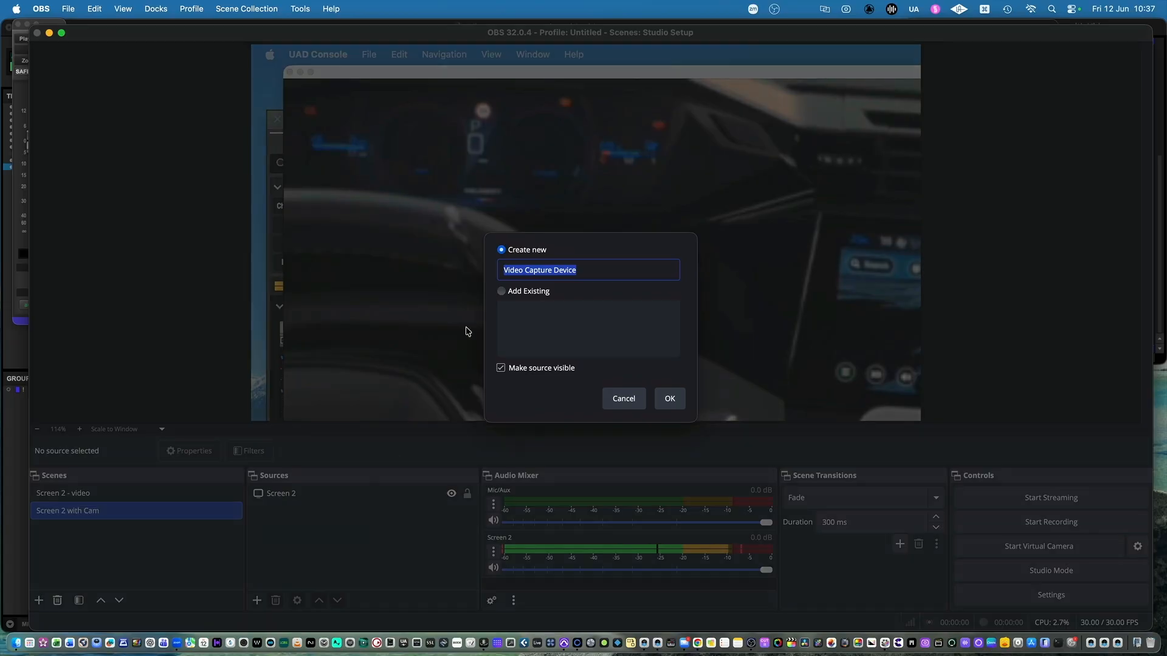
text(Cam)
click(672, 400)
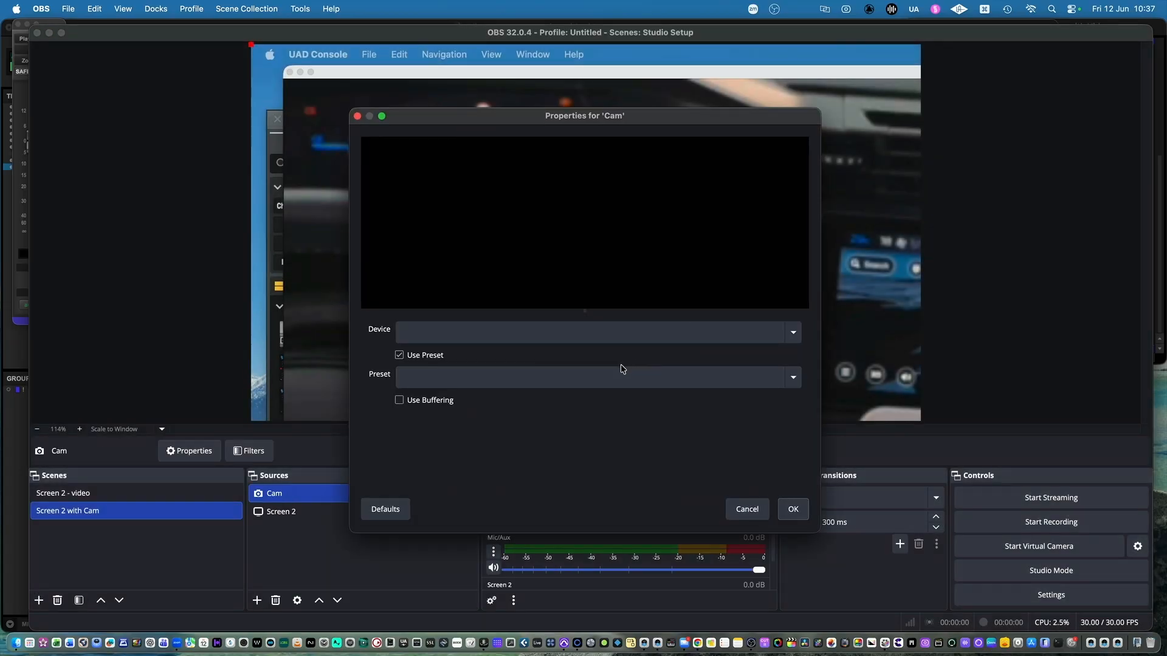
click(573, 333)
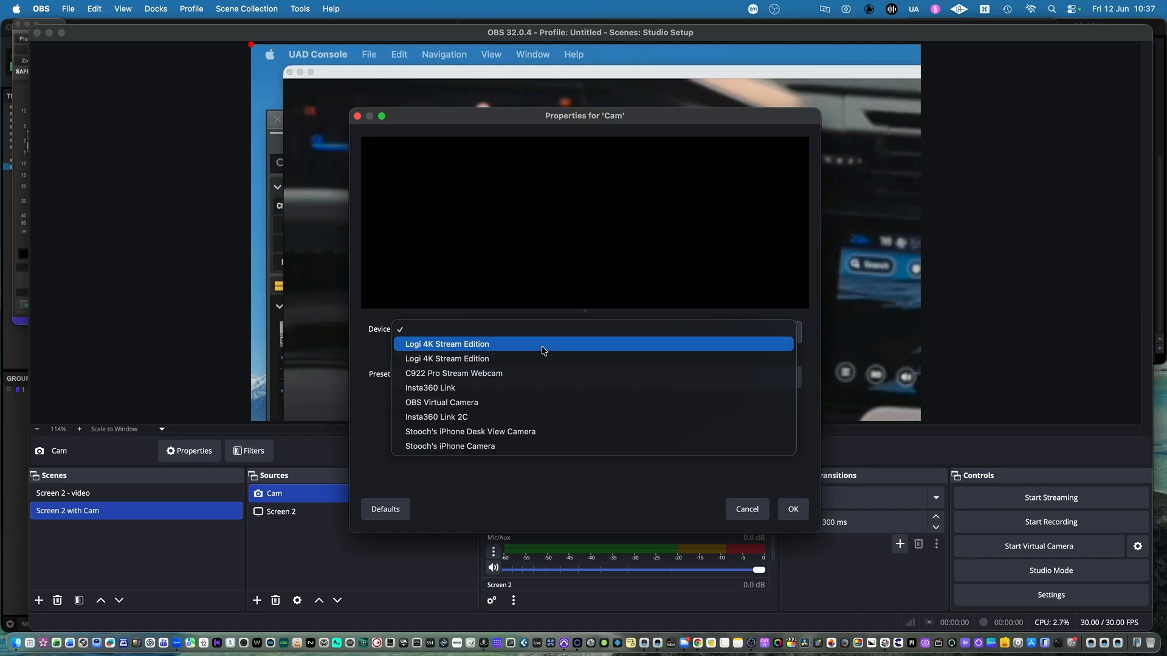
click(543, 345)
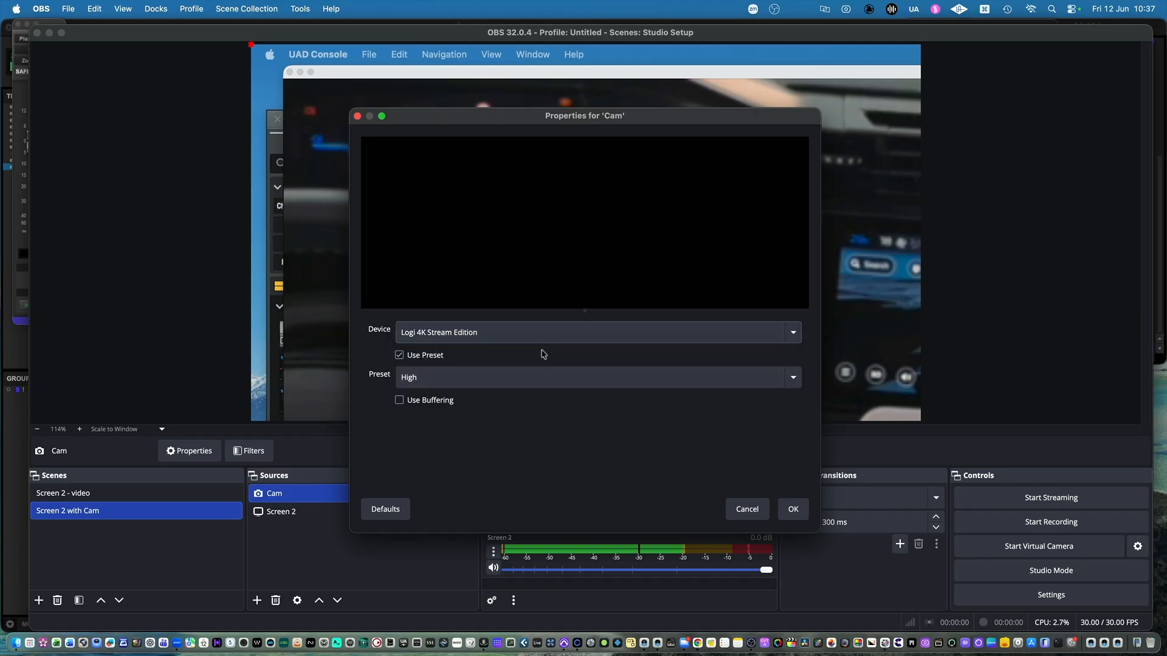
click(793, 510)
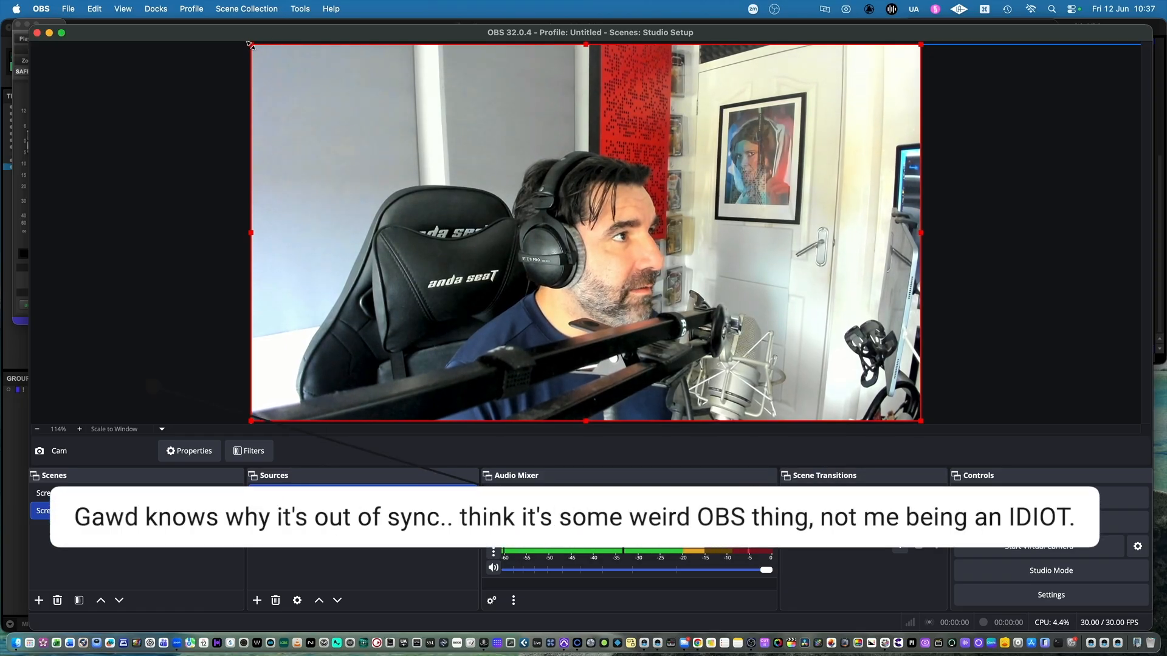
Shrink the Cam picture into the canvas's lower-right corner, about 1305 px from its left edge and 734 px from its top, and compare both scenes.
drag(249, 44, 761, 316)
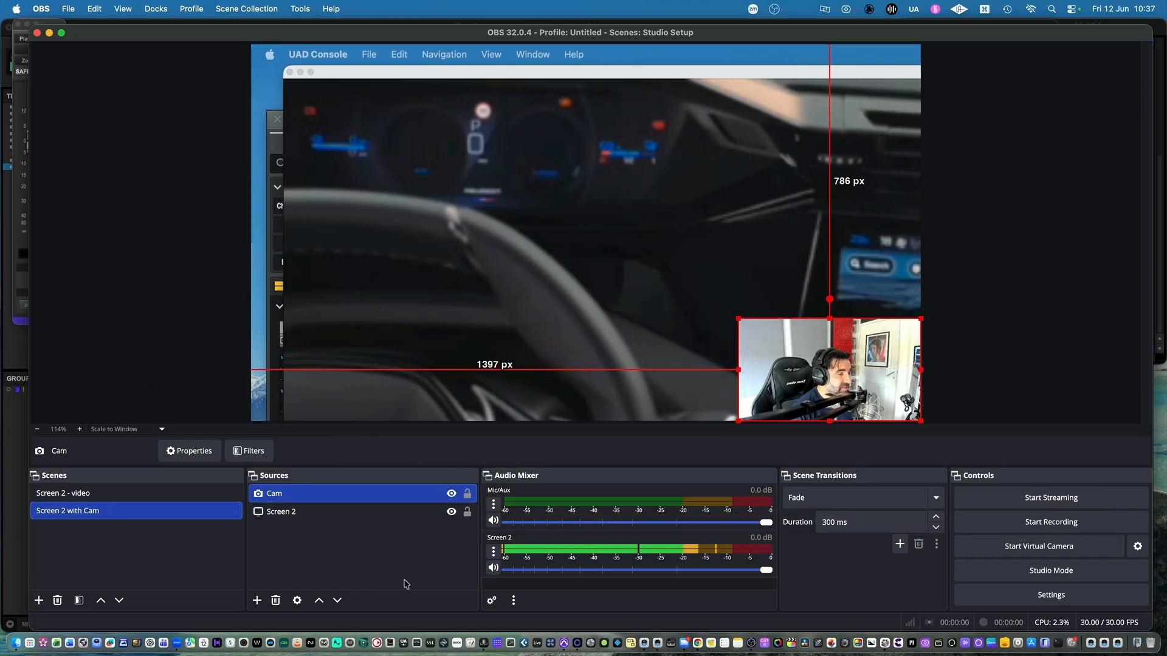
click(84, 496)
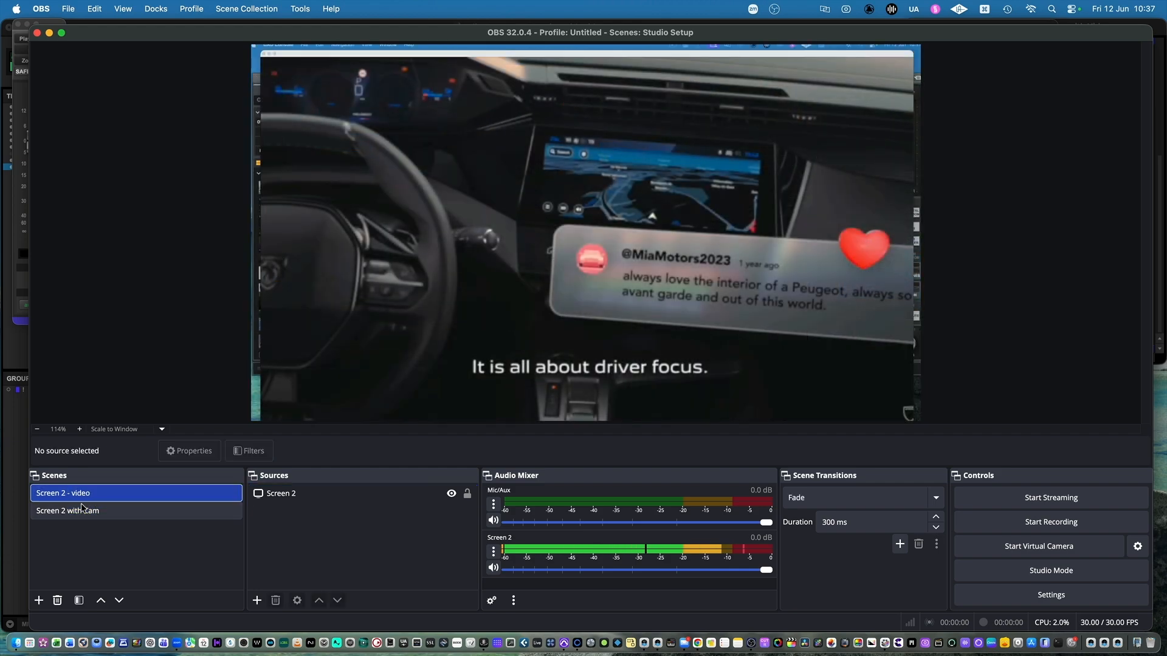
click(81, 508)
key(Up)
key(Down)
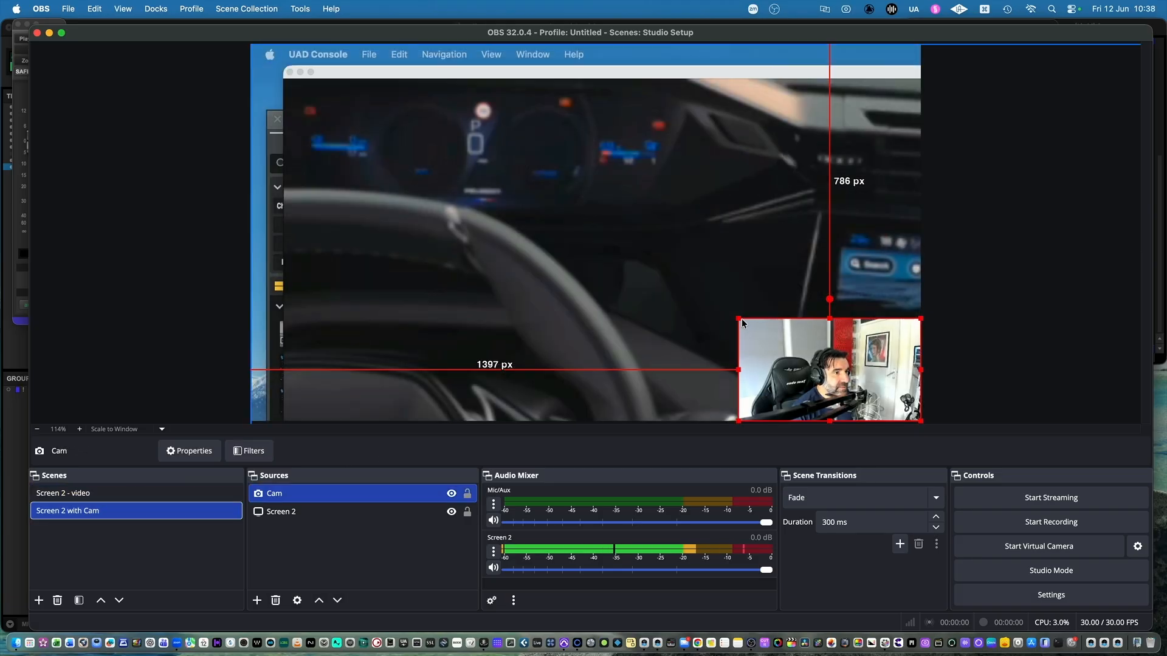
drag(742, 324, 703, 315)
click(146, 492)
click(125, 513)
click(135, 496)
click(136, 512)
Create a new scene named "Camera only".
click(38, 600)
text(Camera only)
key(Return)
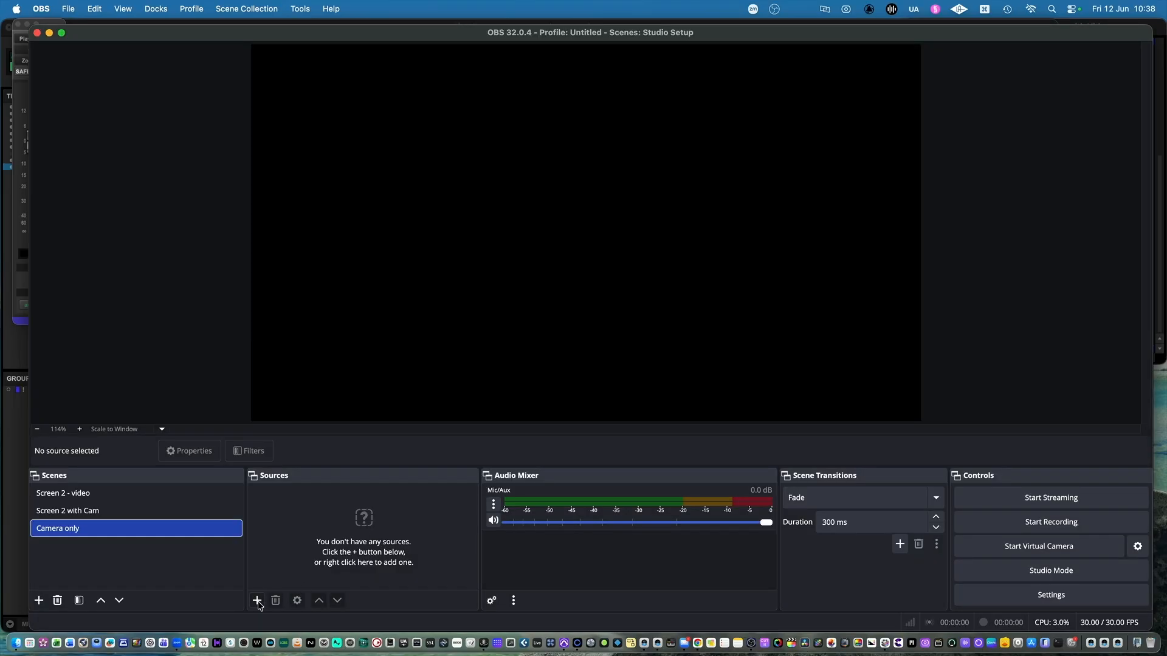
Add the existing Cam video capture source to the Camera only scene and switch through the scenes, ending on Screen 2 - video.
click(257, 602)
click(311, 534)
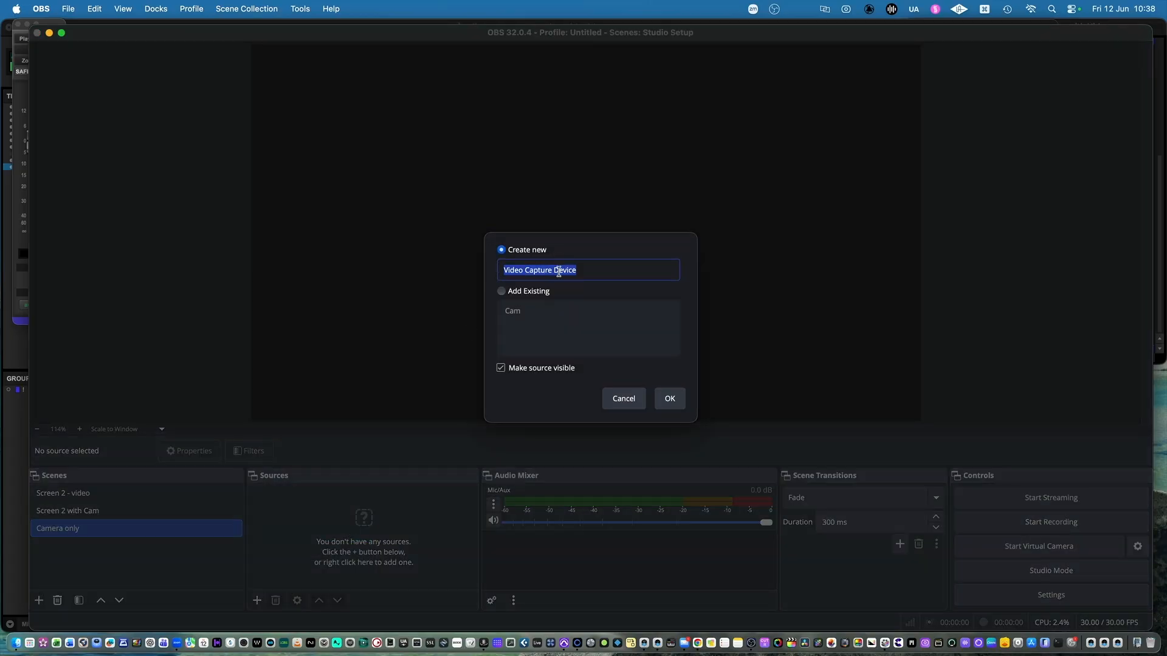
click(502, 291)
click(513, 311)
click(669, 399)
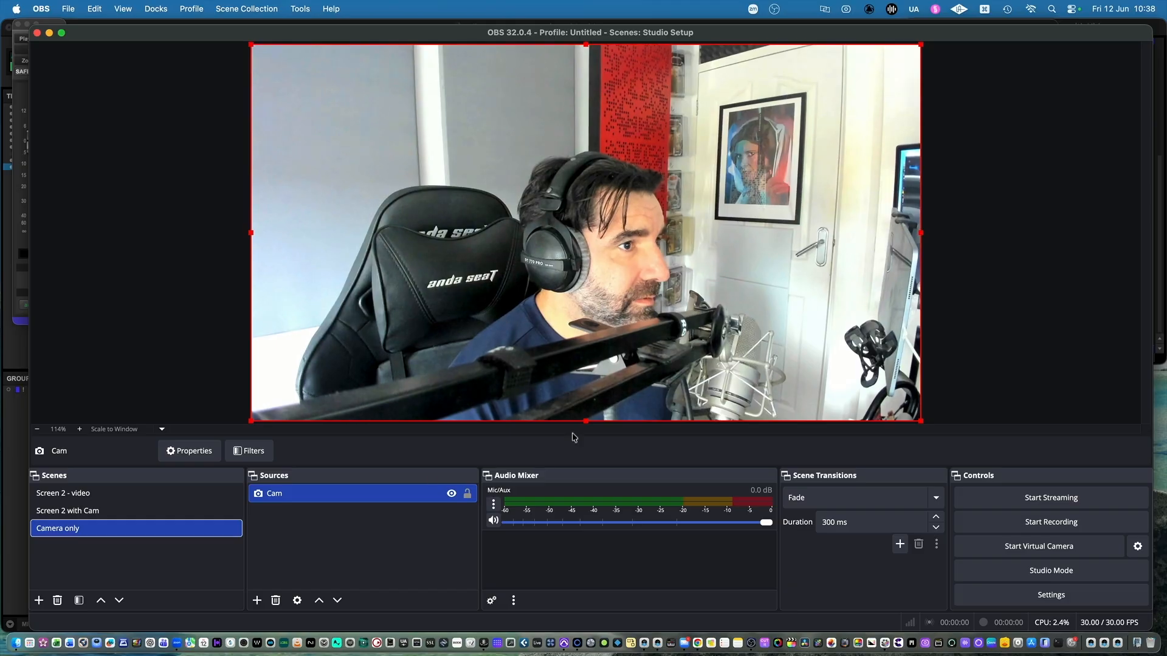
click(88, 510)
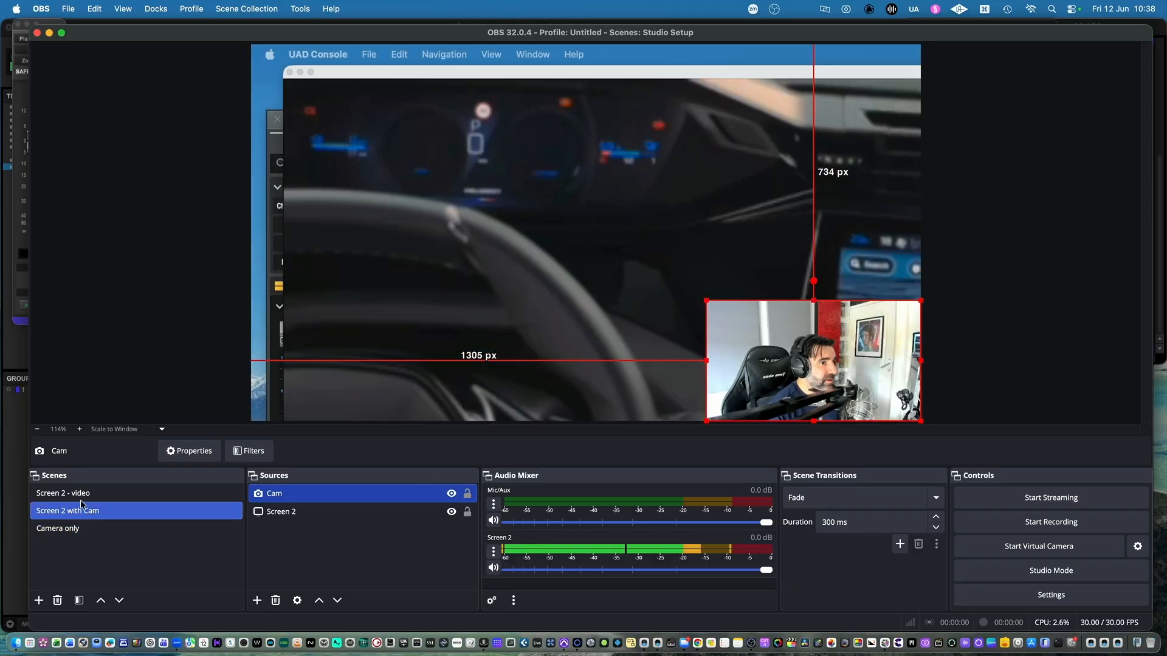
click(76, 496)
click(76, 510)
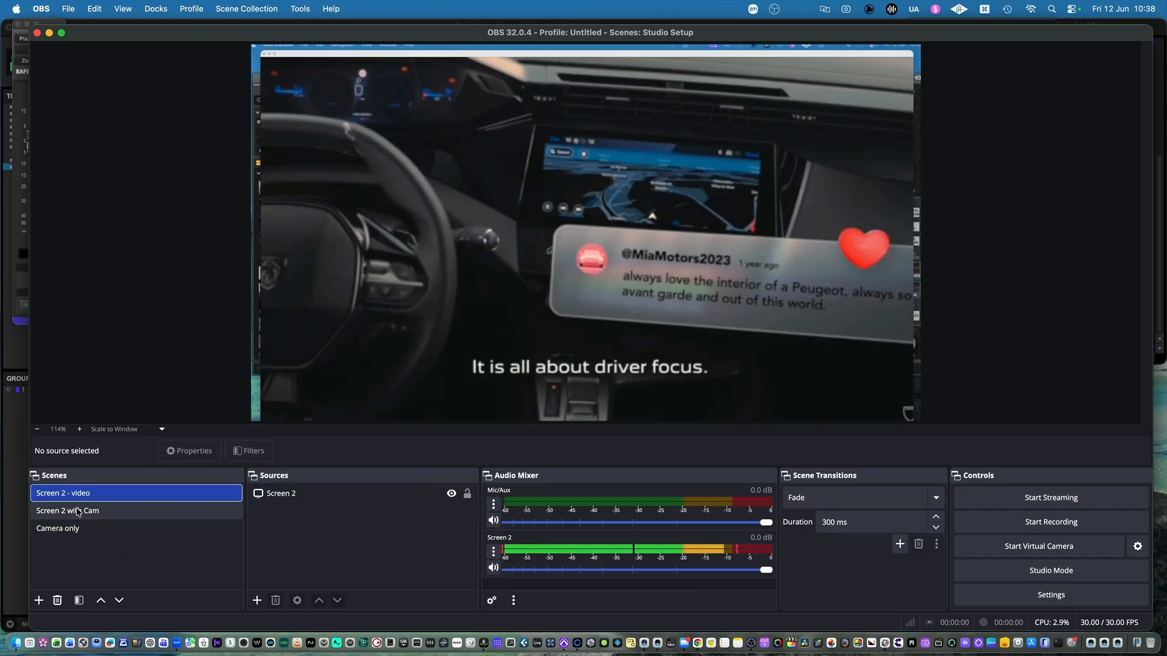
click(77, 528)
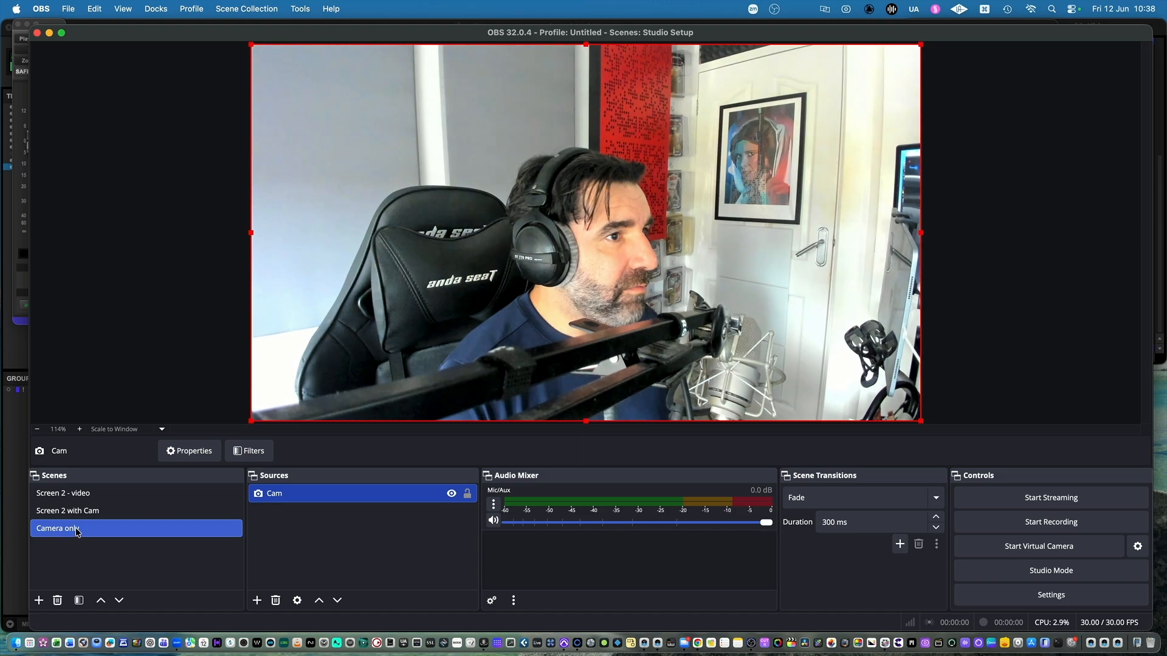
click(70, 493)
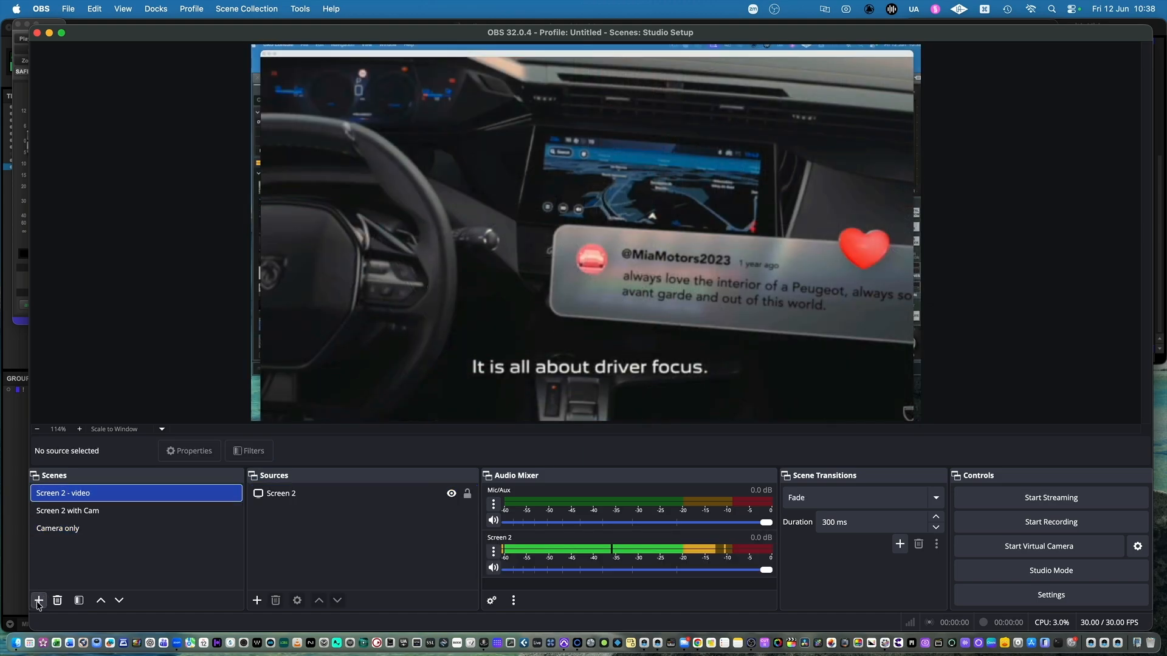
Create a new scene named "Screen 1".
click(38, 600)
text(Screen 1)
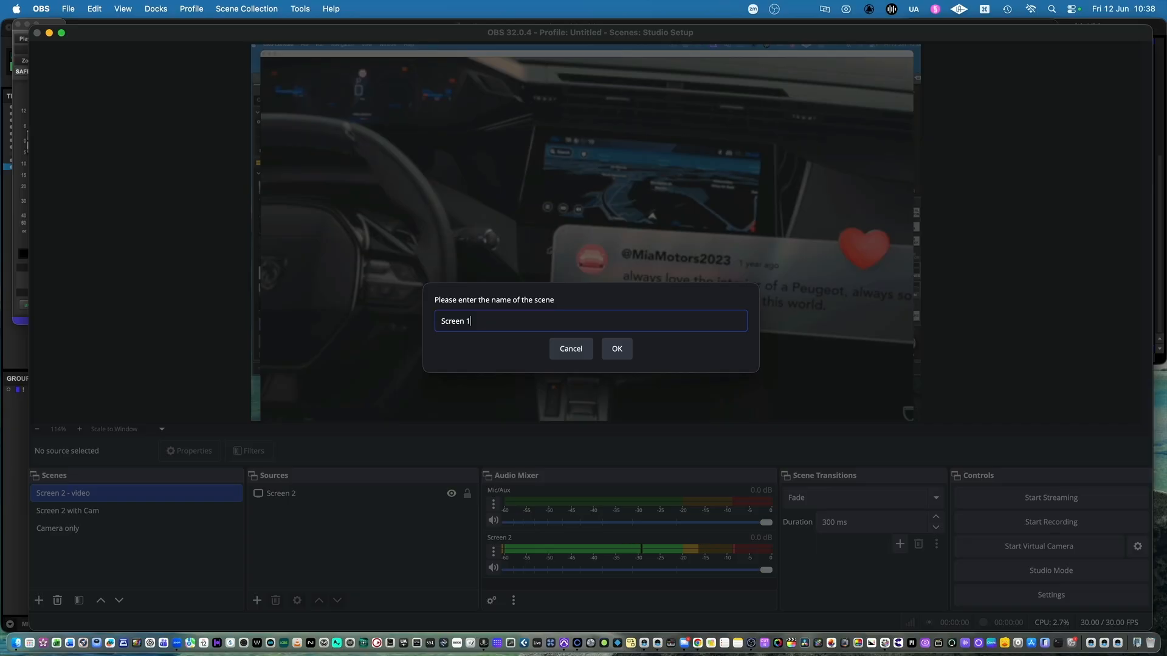
click(615, 348)
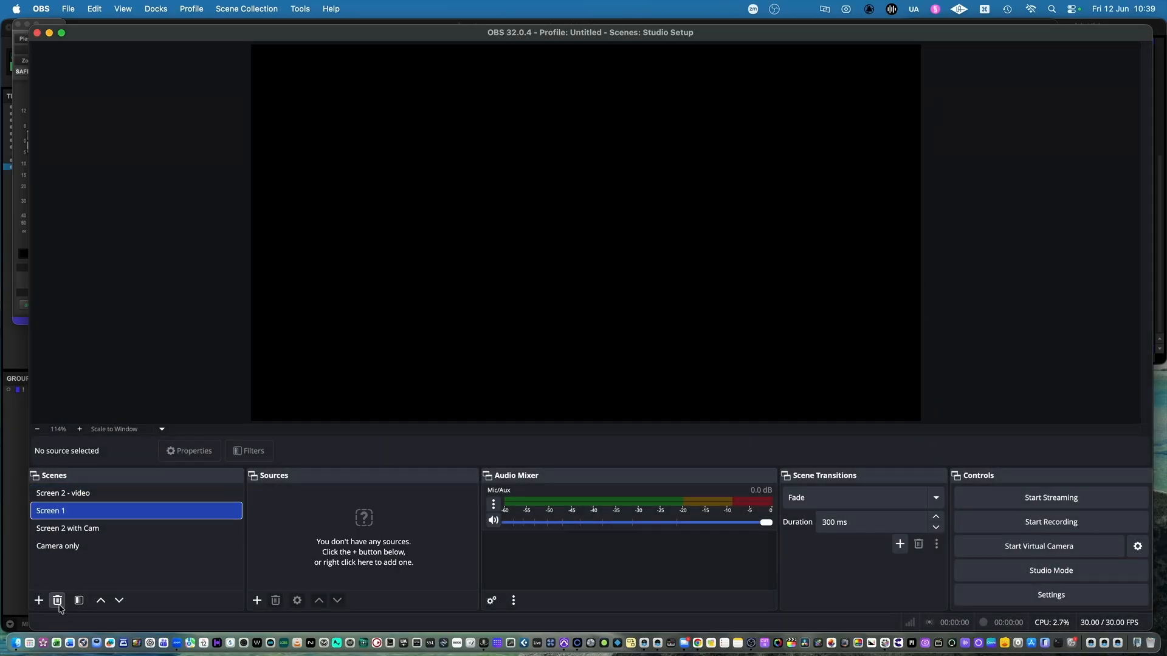
Add a macOS Screen Capture source named "Screen One" to the Screen 1 scene, using Display Capture of the LG HDR 4K display.
click(257, 601)
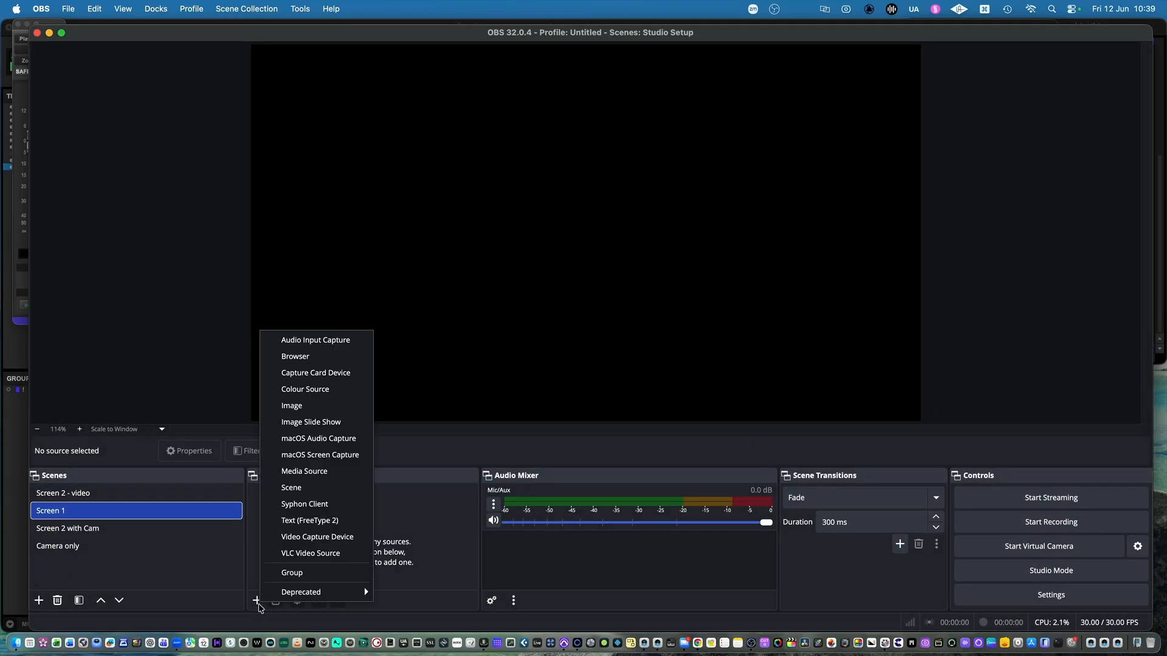
click(330, 455)
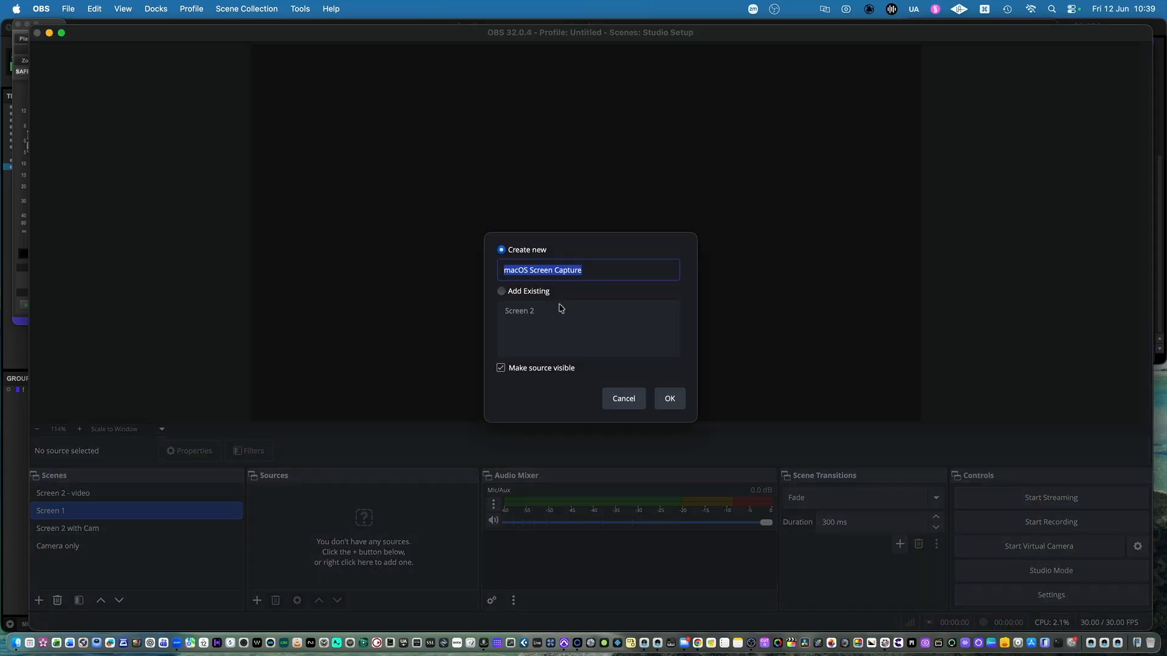
text(Screen 1)
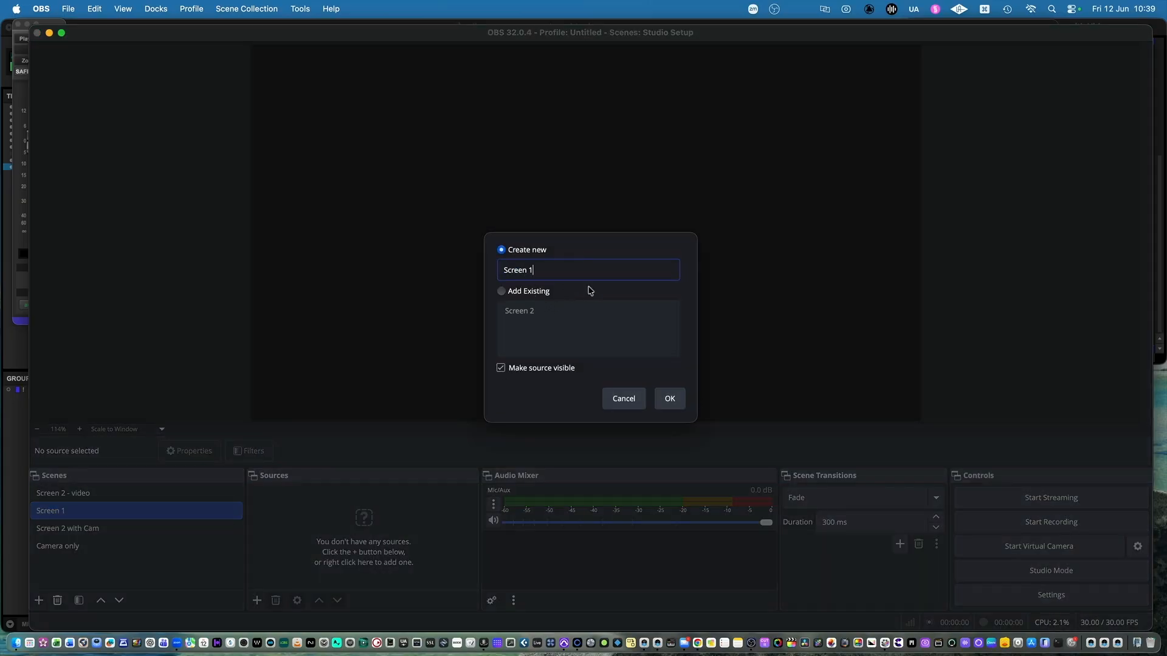
click(669, 398)
click(606, 231)
click(669, 399)
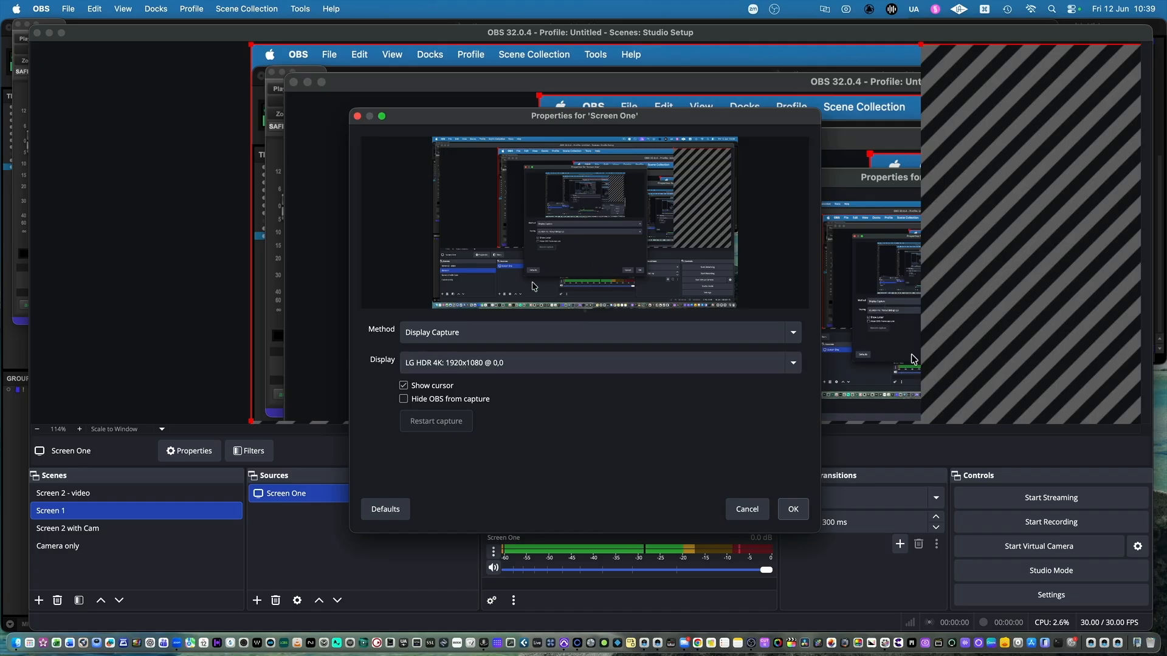
click(800, 514)
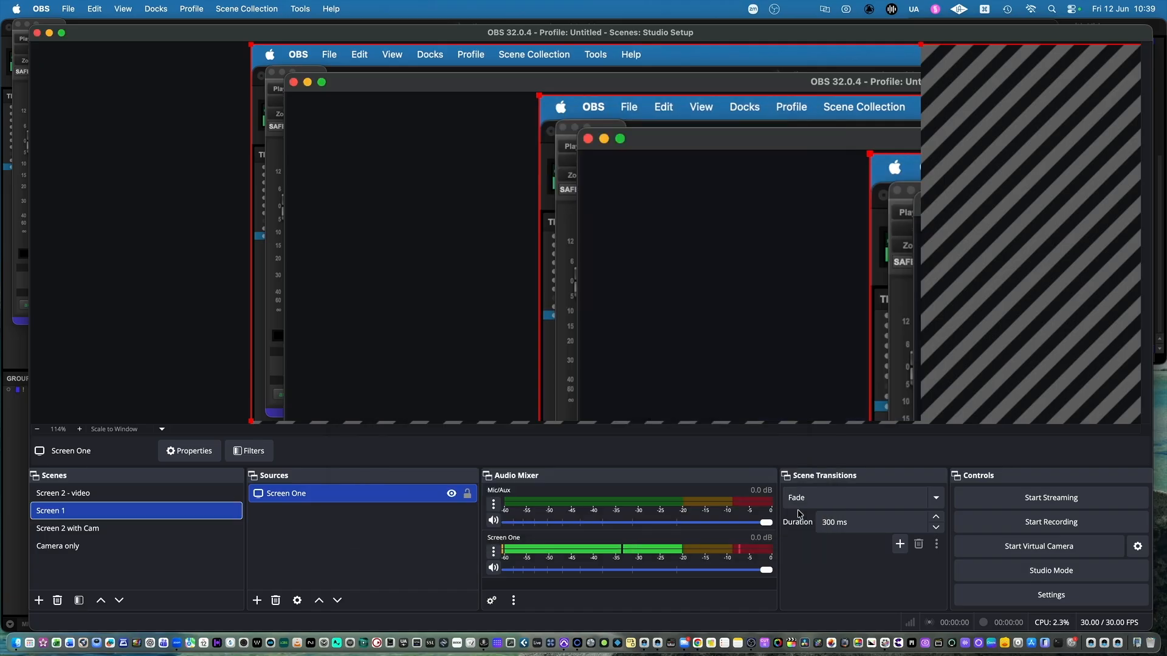
Switch through the scenes from Screen 2 - video onward to compare them, ending on Screen 1.
click(77, 493)
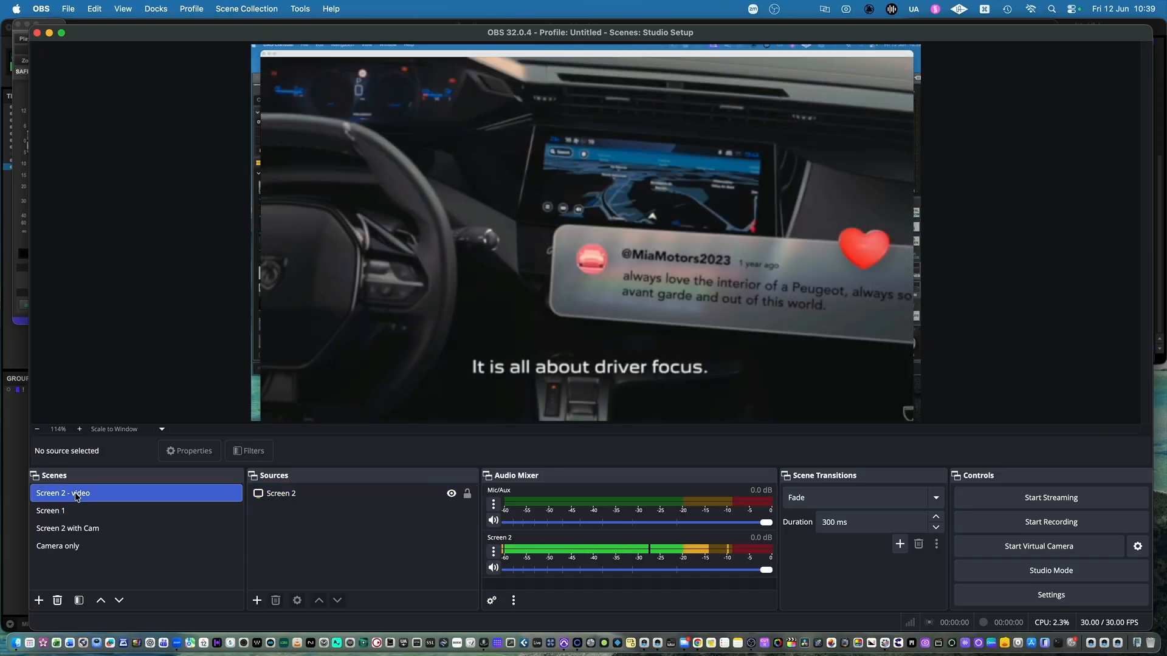
key(Down)
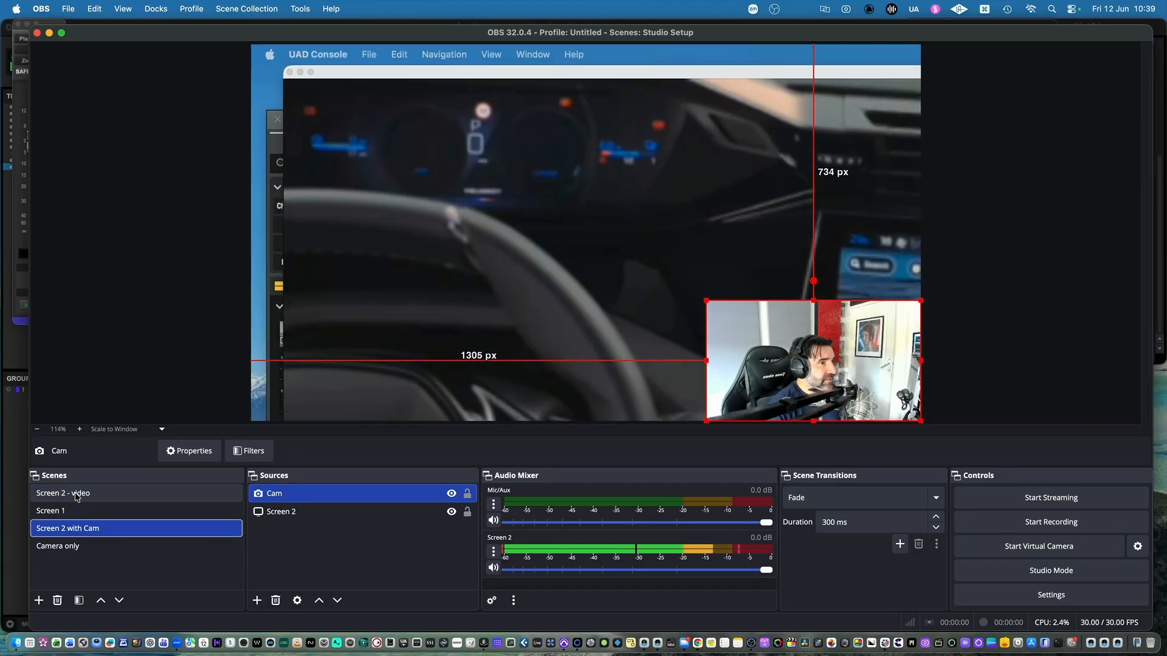
key(Down)
key(Up)
key(Up)
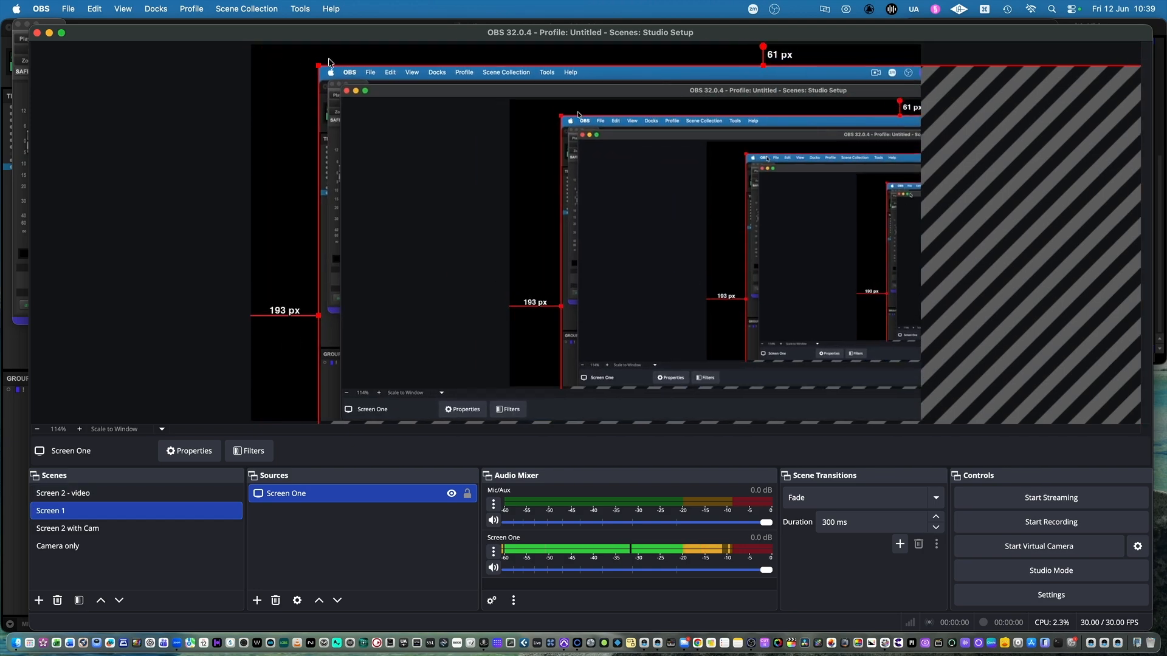
Scale and position the Screen One capture so that it fills the whole canvas.
drag(319, 65, 579, 214)
drag(699, 320, 395, 144)
click(103, 514)
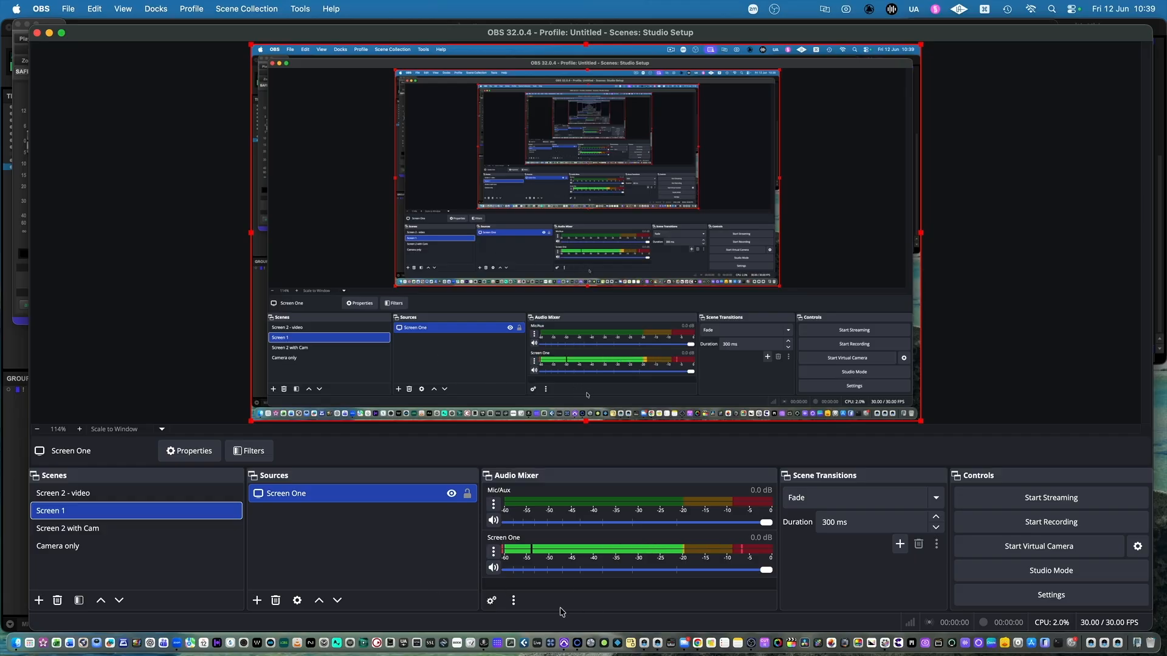
Switch to Stream Deck, enlarge its window, and search the Elgato Marketplace for "obs" to look at the OBS Studio plugin.
click(499, 637)
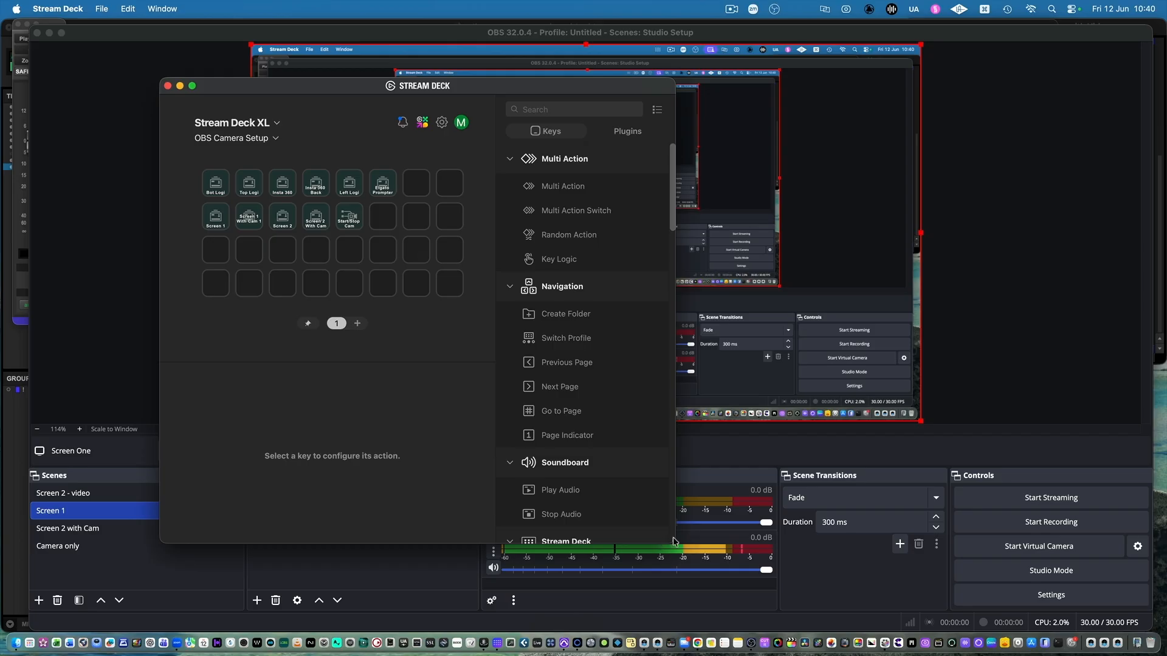
drag(673, 540, 901, 610)
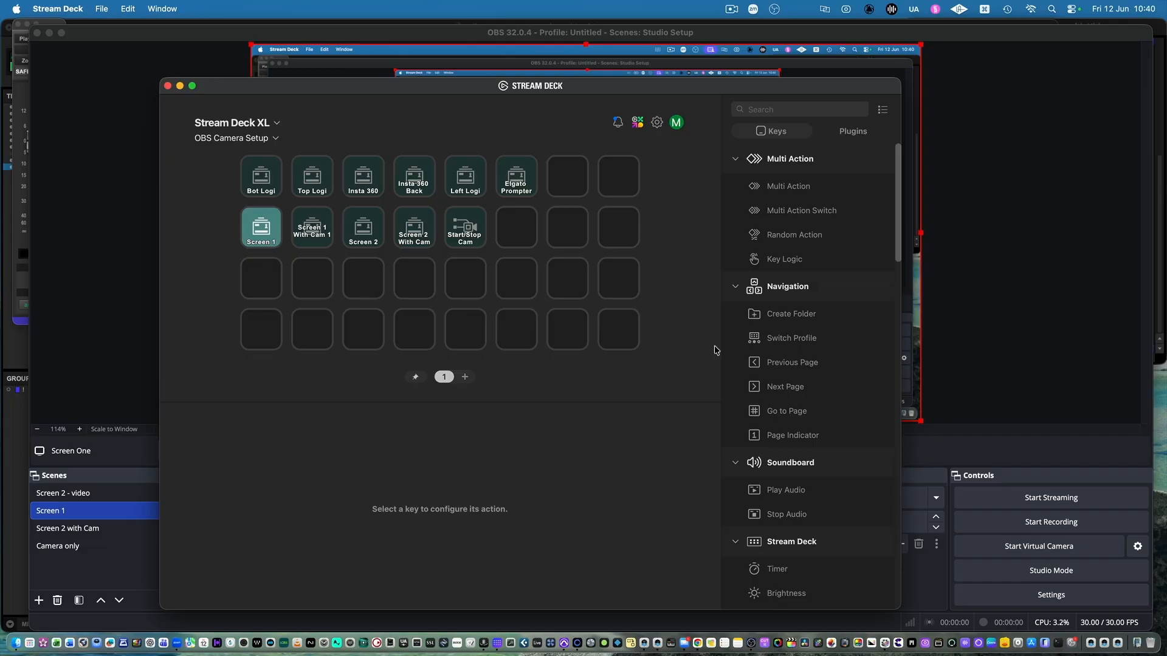
click(638, 124)
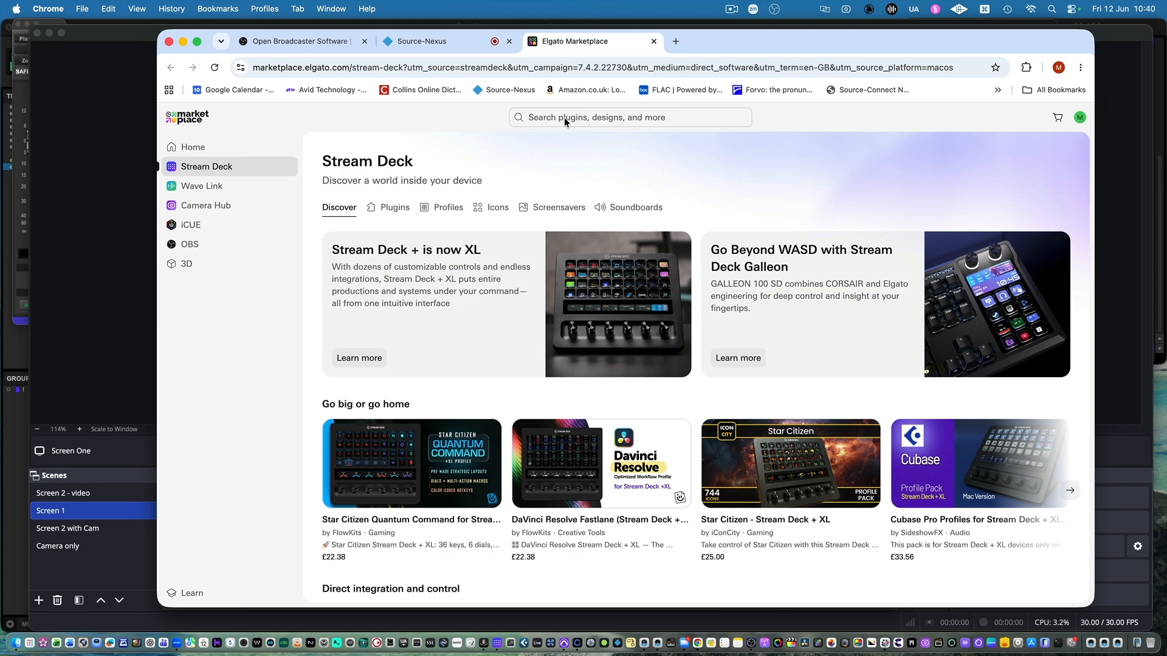
click(565, 119)
text(obs)
key(Return)
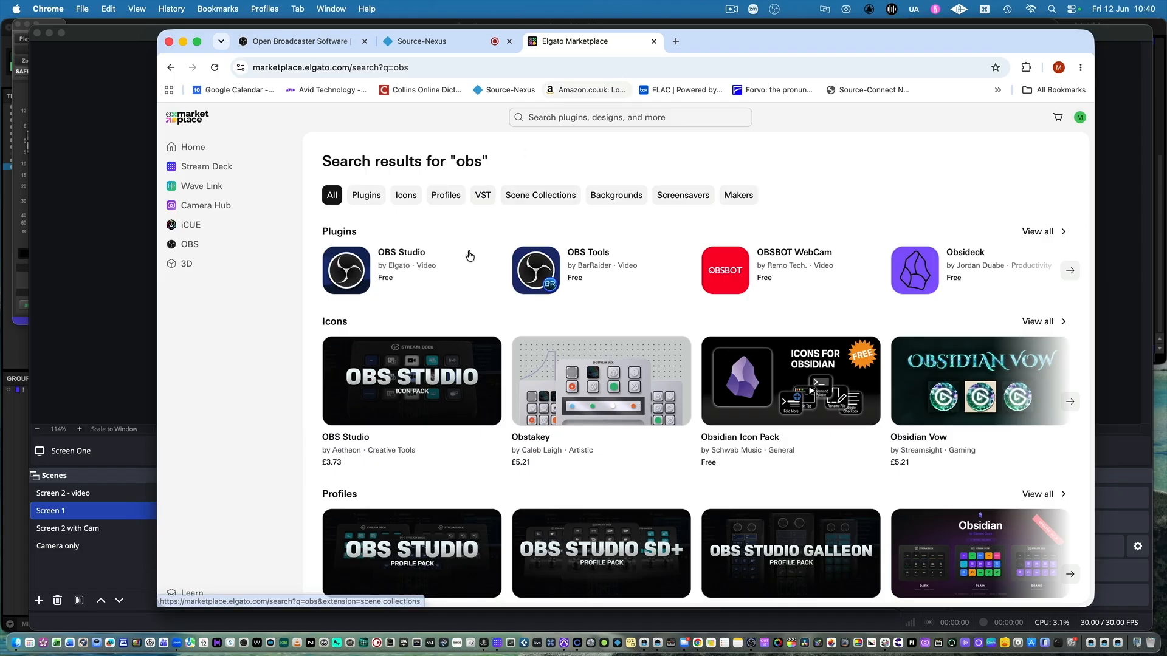
click(453, 273)
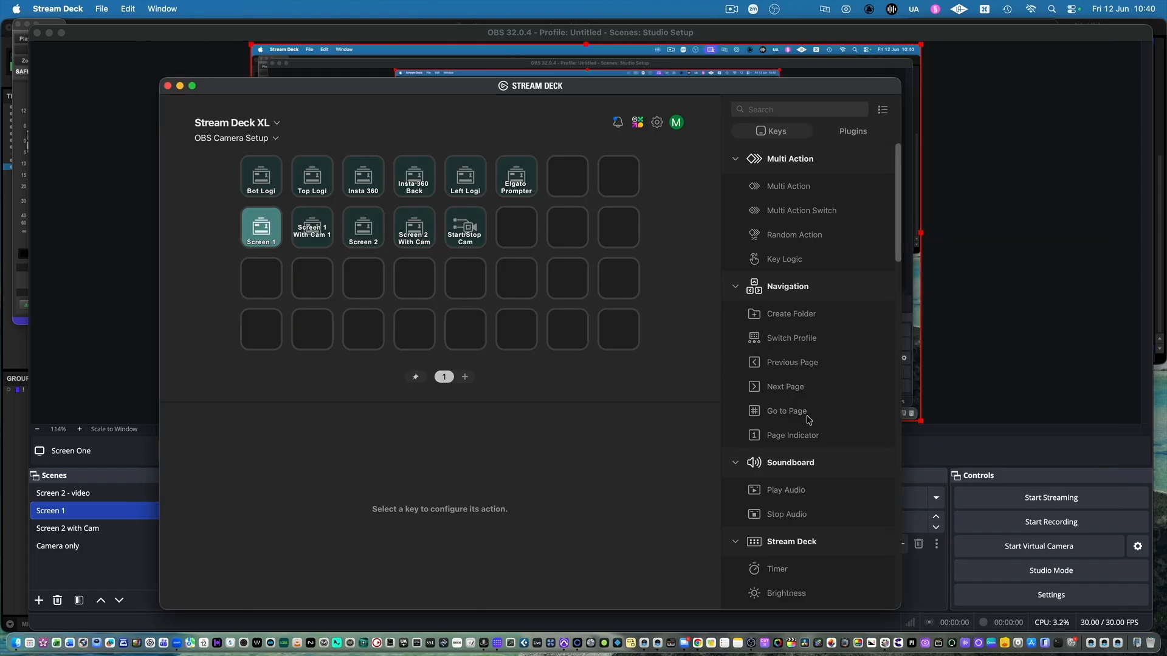
Assign the OBS Studio Scene action to the fifth key in the third row of the OBS Camera Setup profile.
scroll(808, 419, down, 10)
scroll(776, 396, up, 7)
click(736, 341)
click(736, 340)
scroll(792, 352, down, 2)
scroll(790, 365, down, 2)
drag(751, 450, 474, 298)
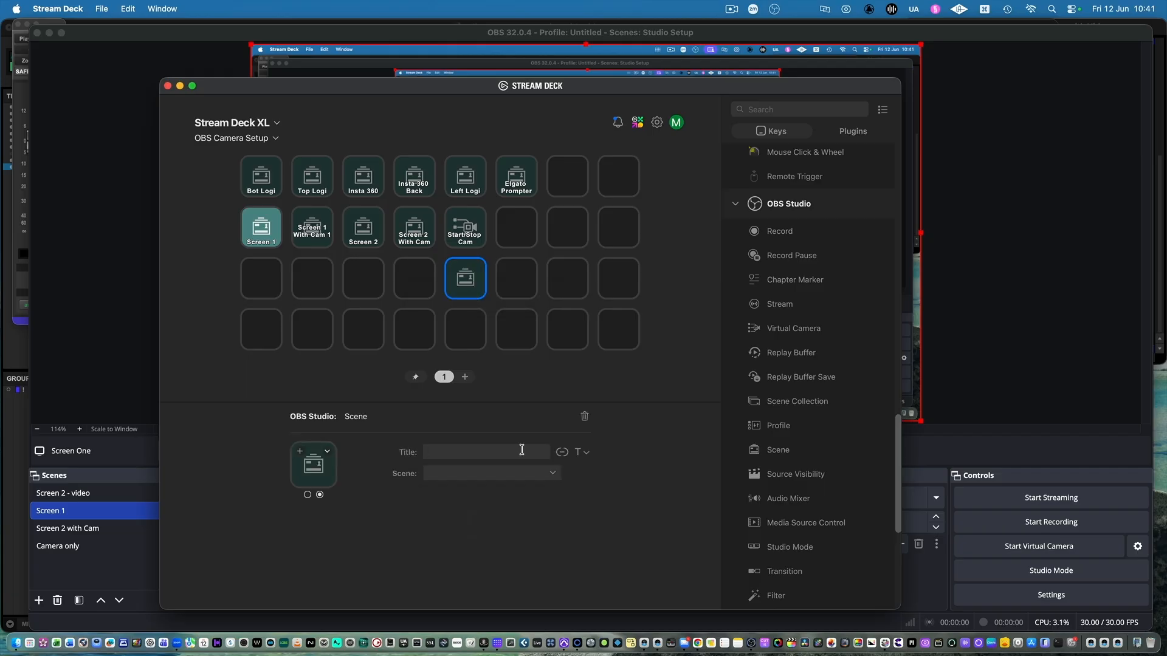
Title the new key "Screen 2 video" over two lines and link it to the scene Screen 2 - video.
text(Screen 2 video)
click(554, 475)
click(504, 489)
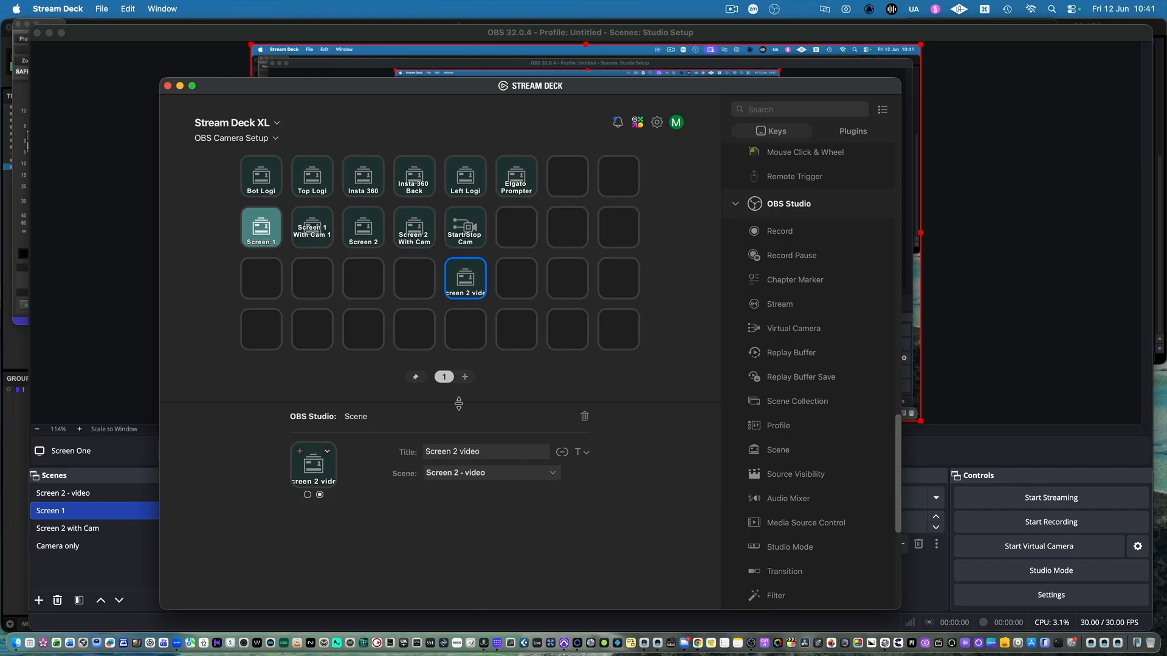
click(460, 451)
key(Return)
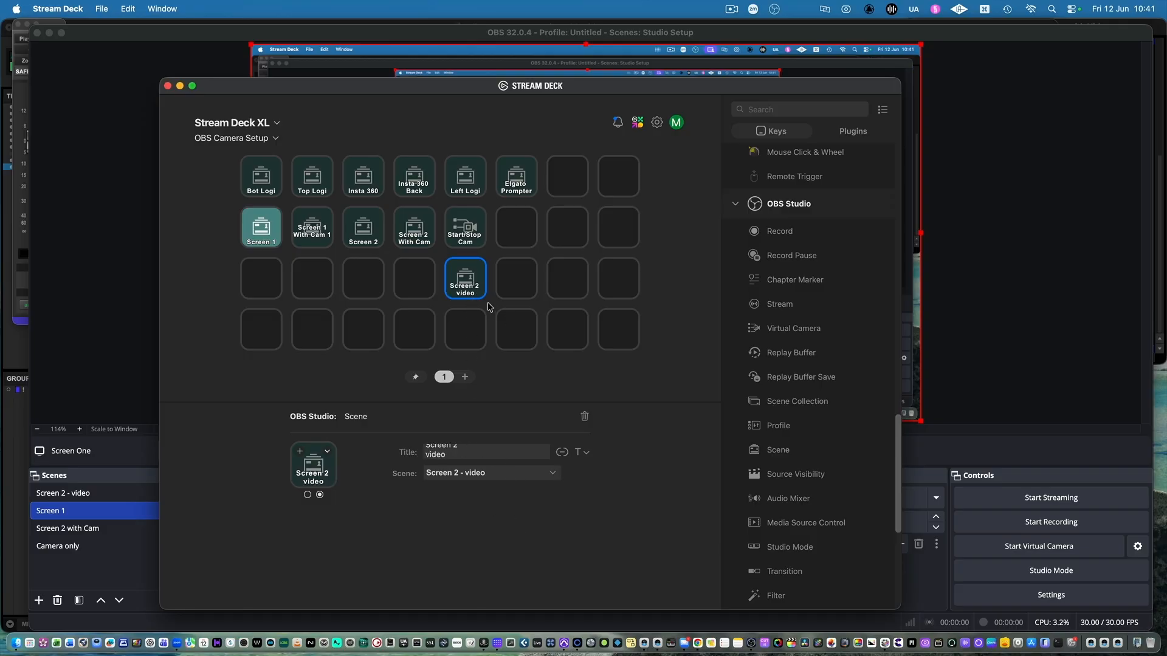
Assign an OBS Studio Scene action to the sixth key in the third row, titled "Screen 1" and linked to the Screen 1 scene.
drag(790, 445, 512, 282)
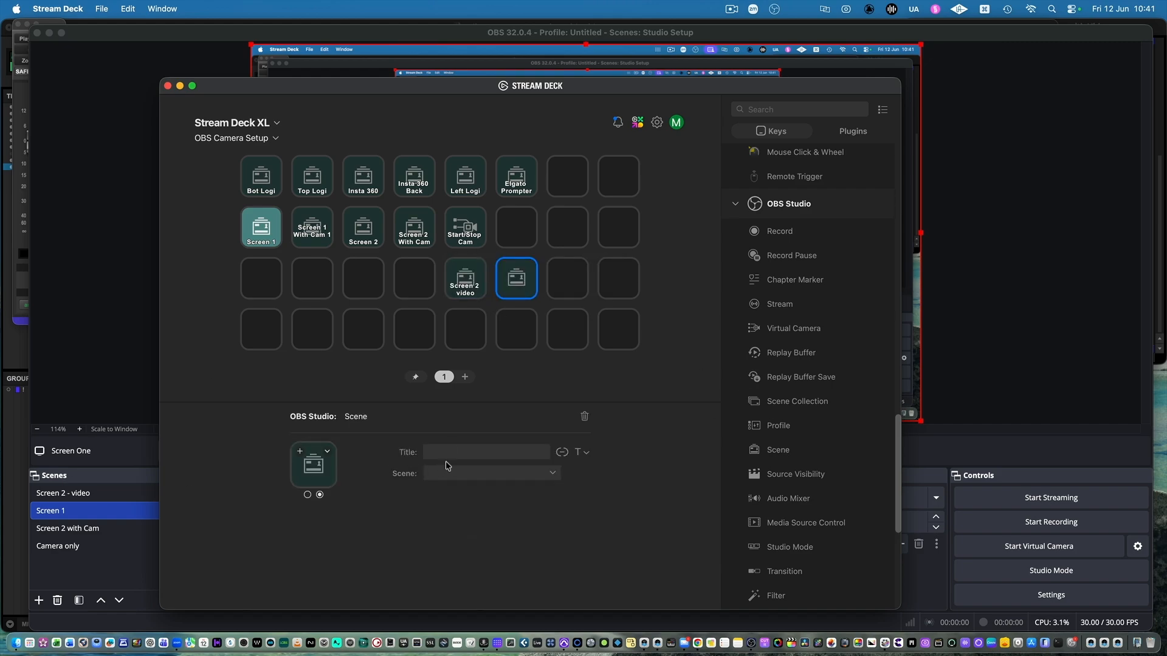
click(449, 457)
text(Screen 1)
click(552, 472)
click(477, 503)
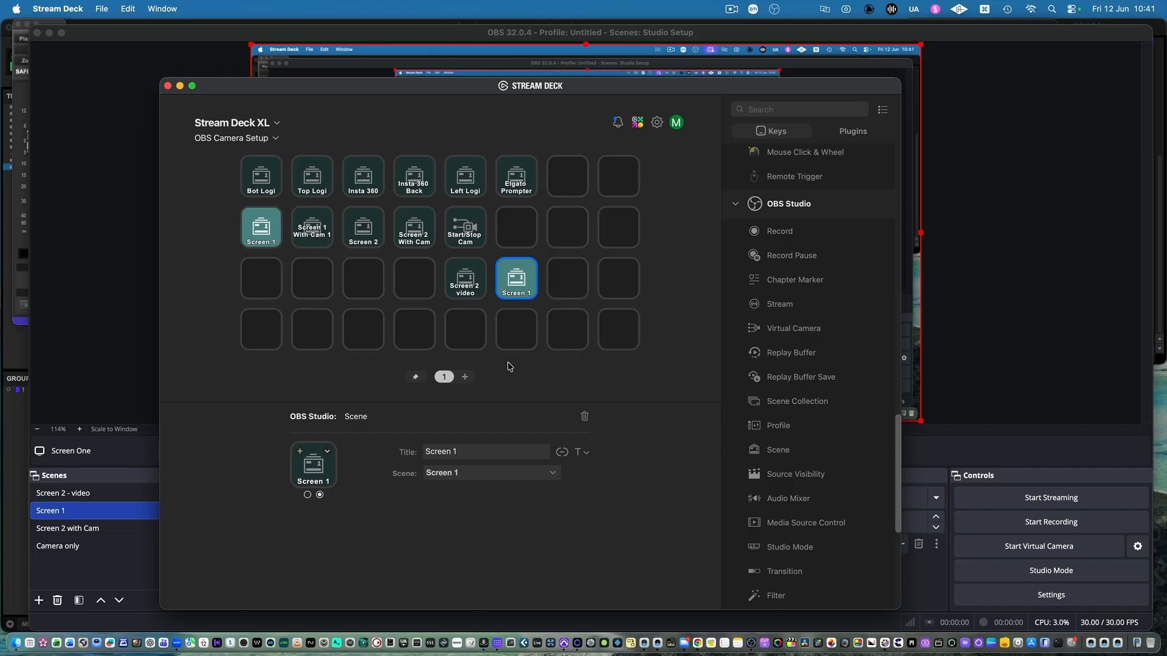
Delete the two Scene actions, Screen 1 and Screen 2 video, from the third row of keys.
click(584, 416)
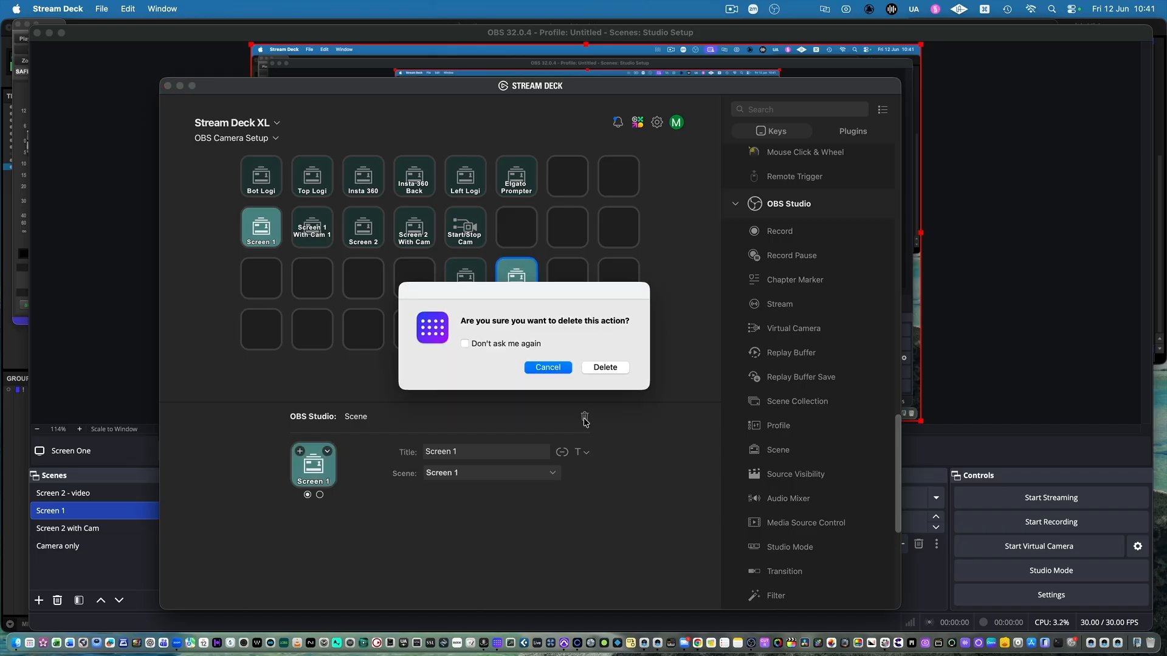
click(604, 367)
click(585, 417)
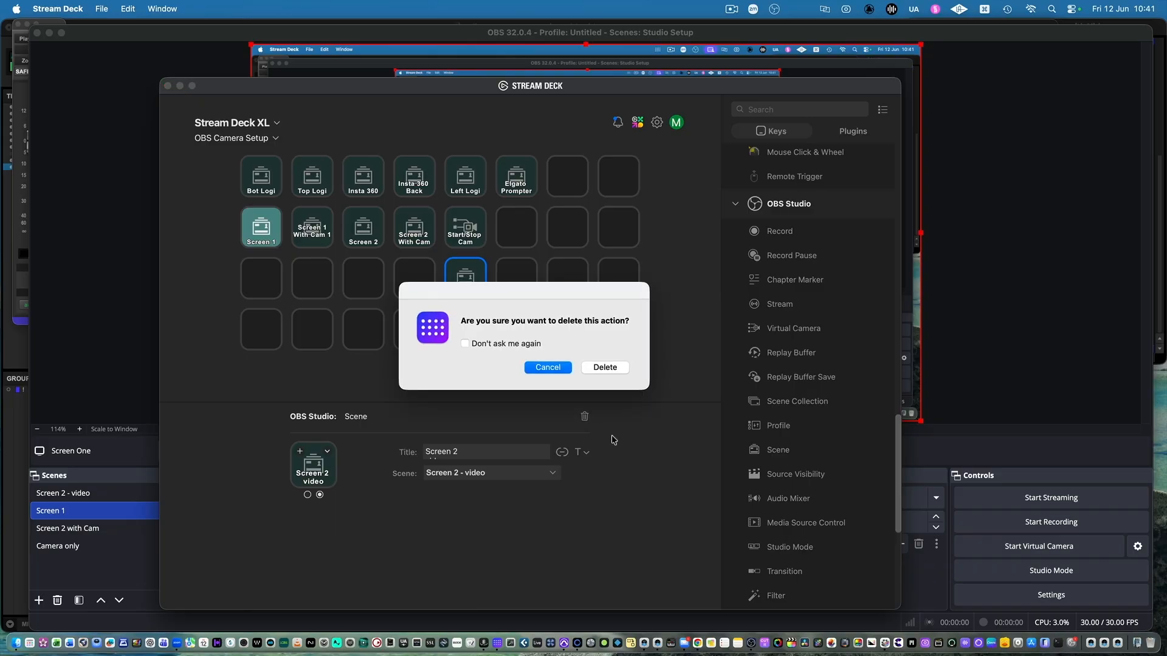
click(605, 367)
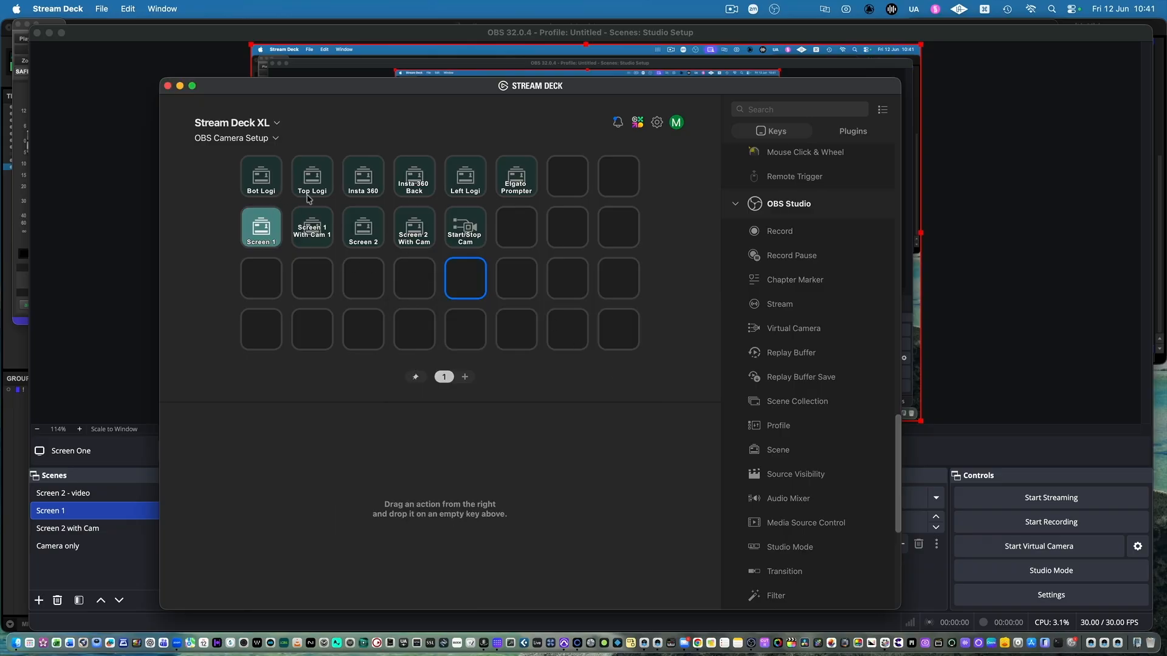
Inspect the Start/Stop Cam key, place a Virtual Camera action on the empty key beside it, and delete that action again.
click(468, 241)
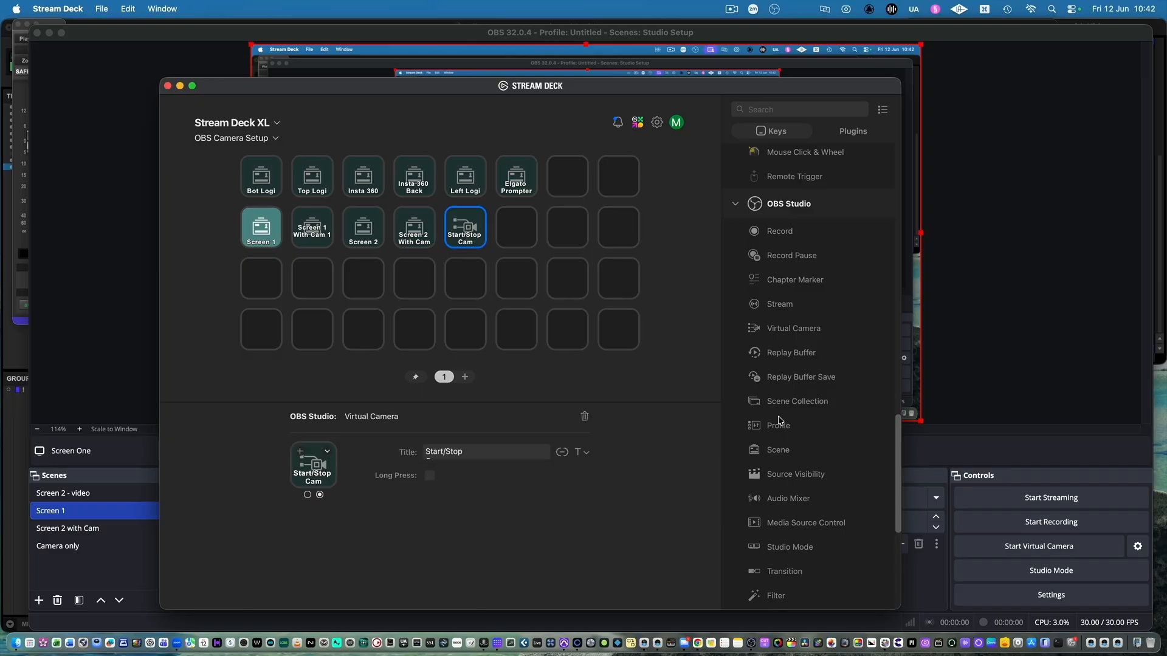
scroll(783, 349, down, 2)
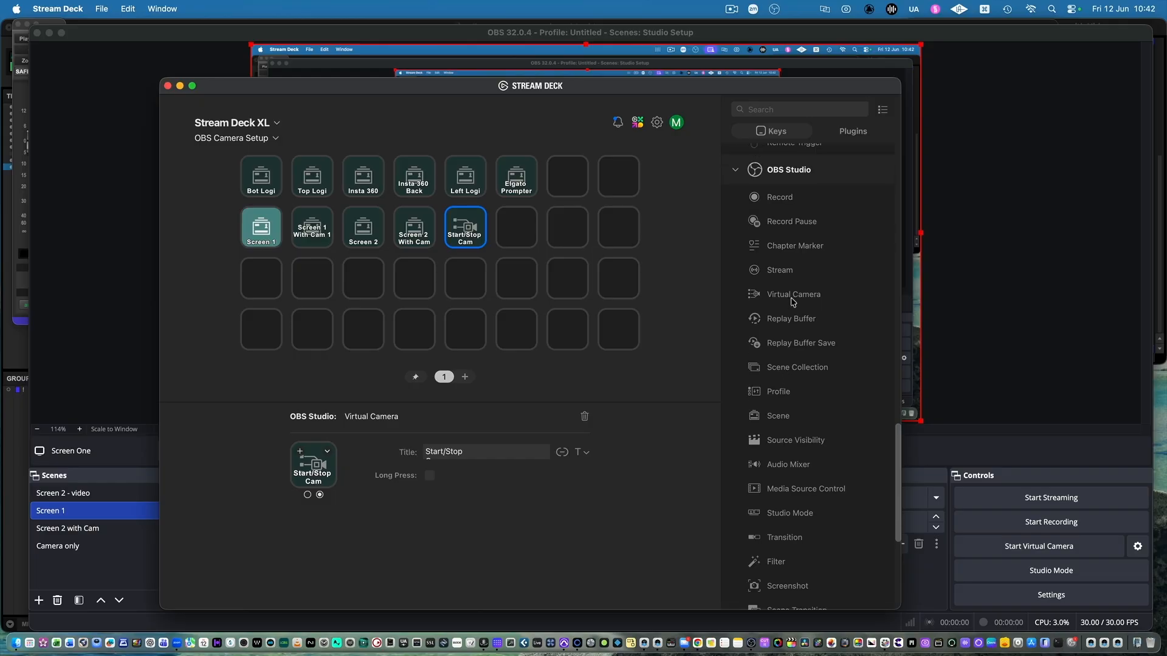
drag(793, 297, 523, 238)
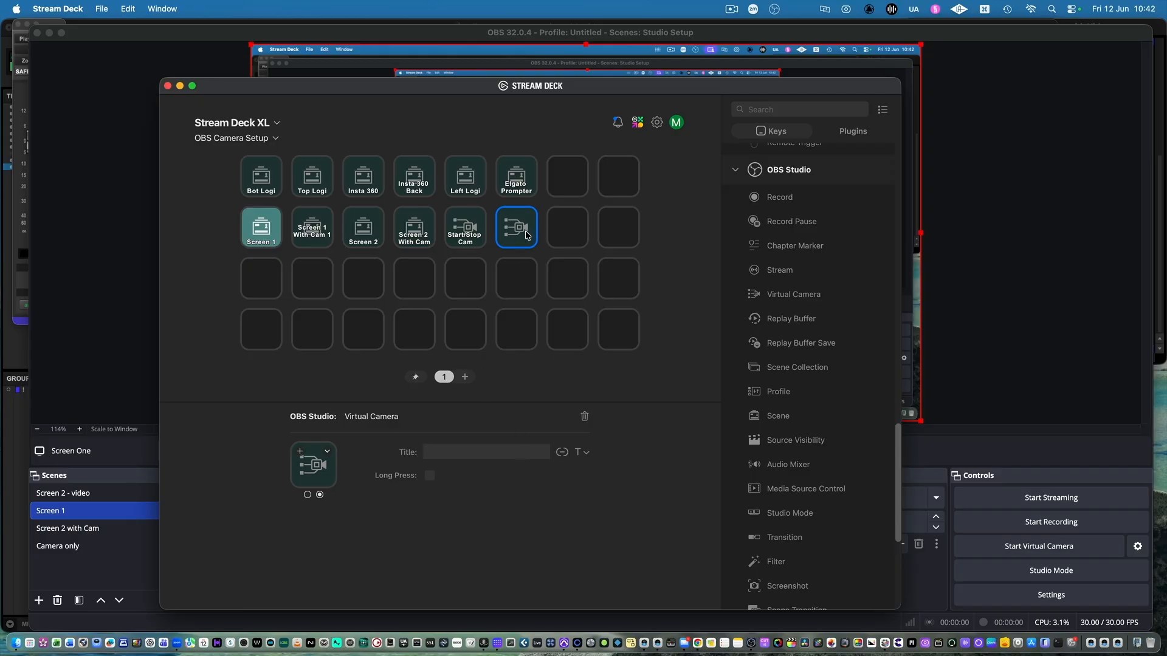
click(585, 417)
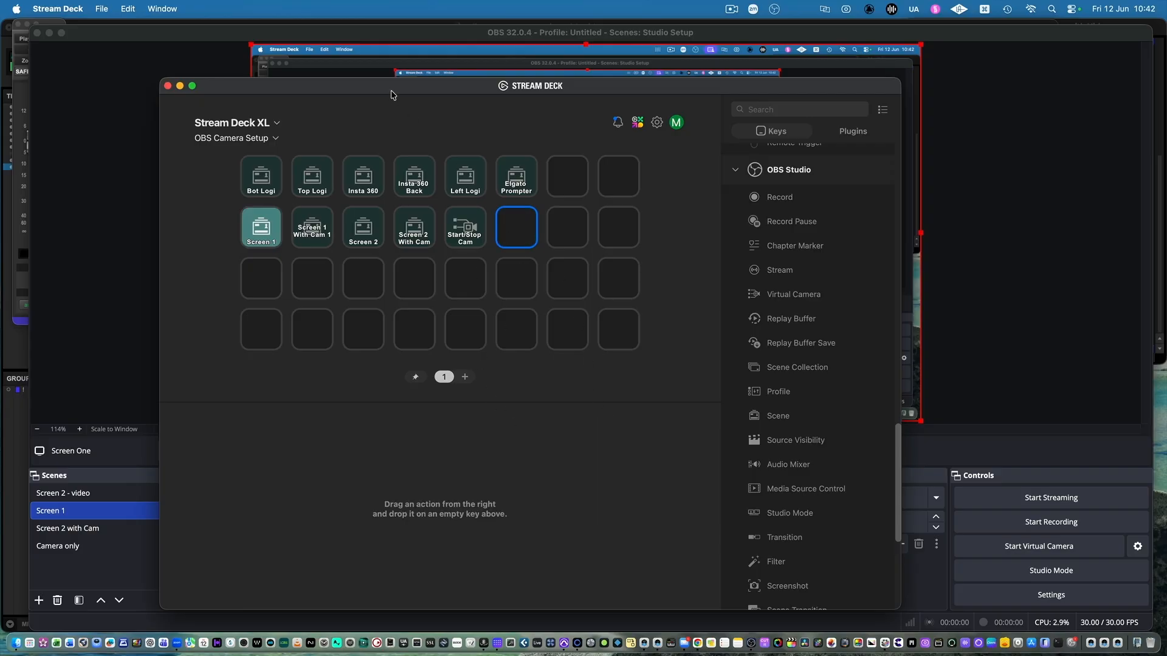
Check in the profile preferences which application the OBS Camera Setup profile is linked to, leaving OBS selected.
click(277, 139)
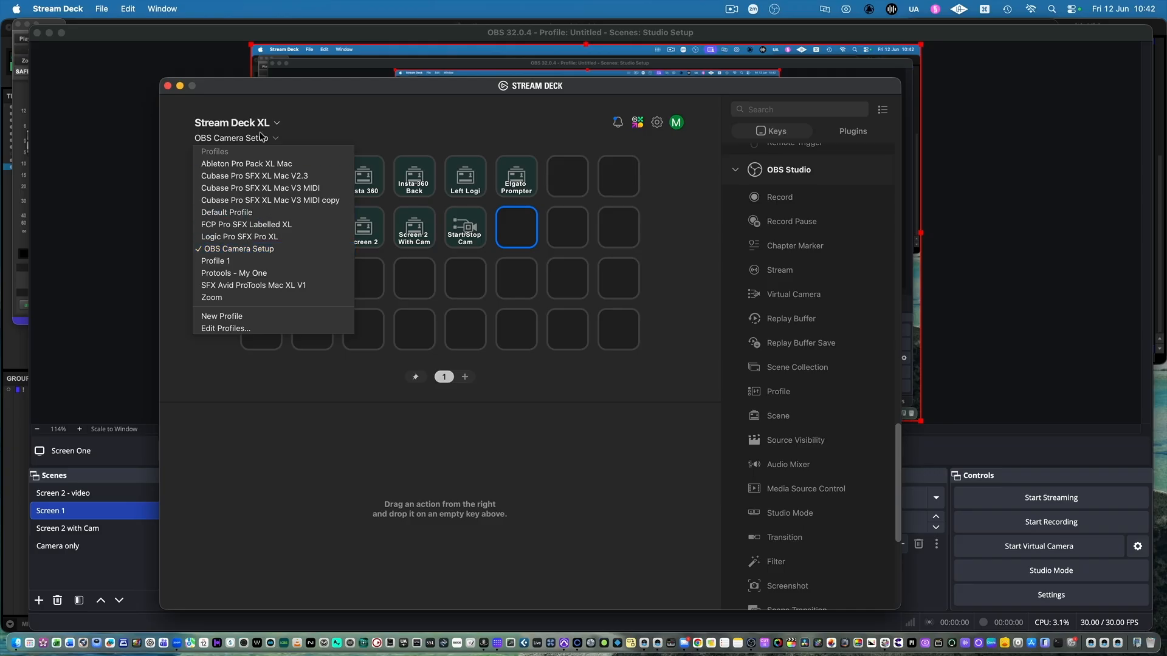
click(252, 329)
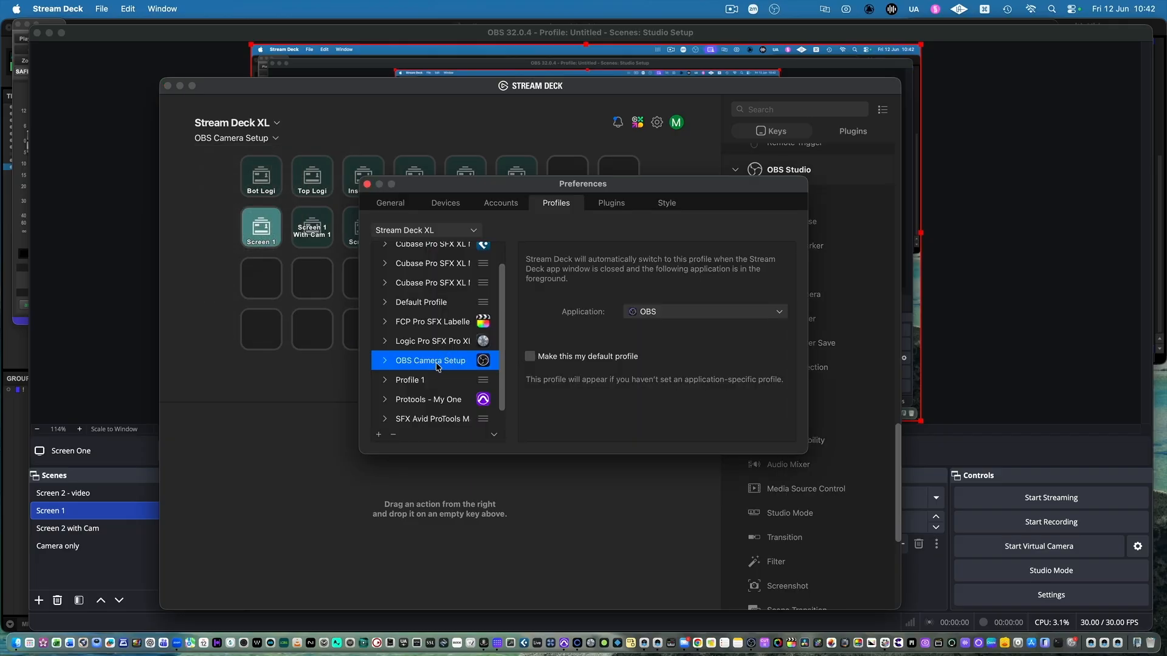
click(660, 313)
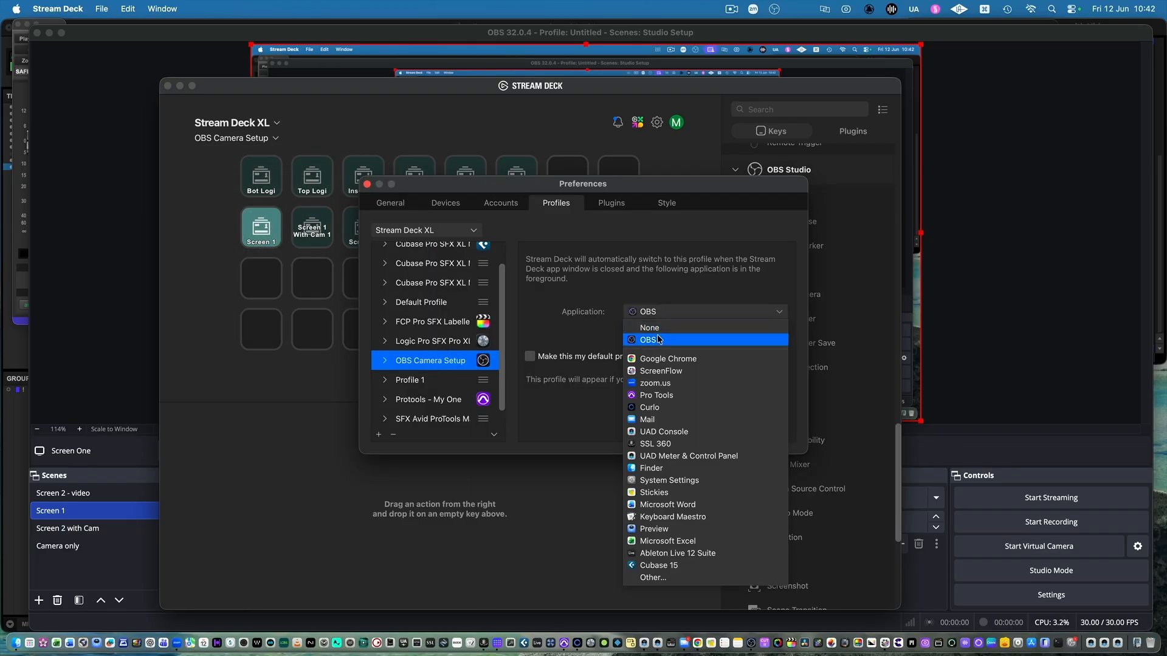
click(587, 337)
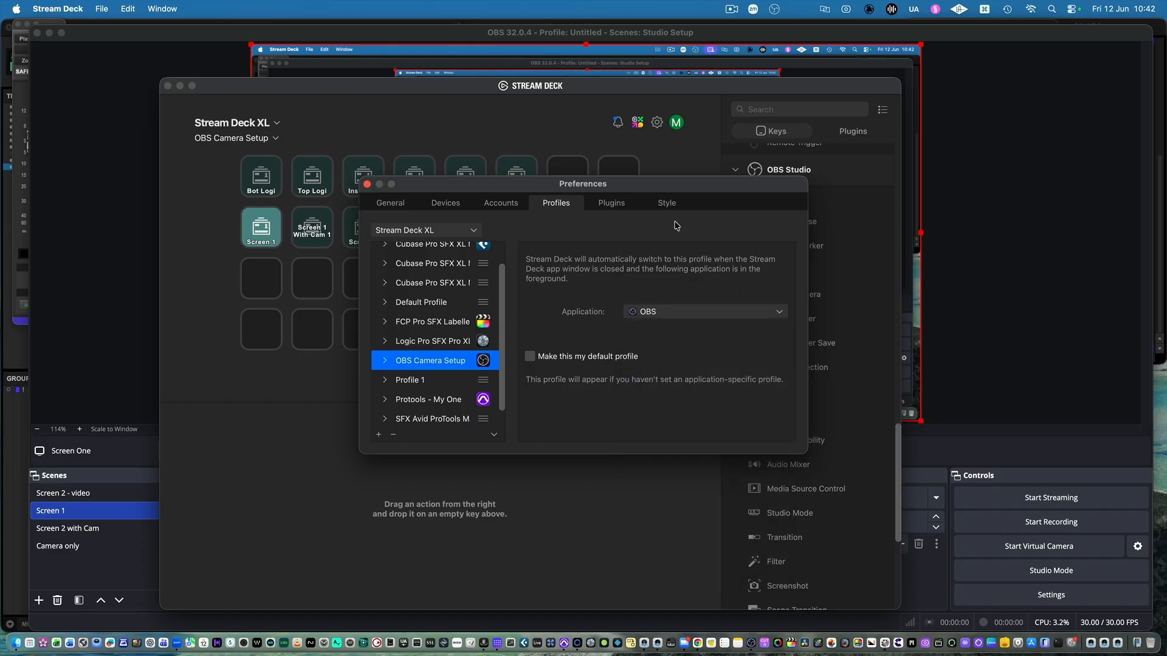
click(552, 83)
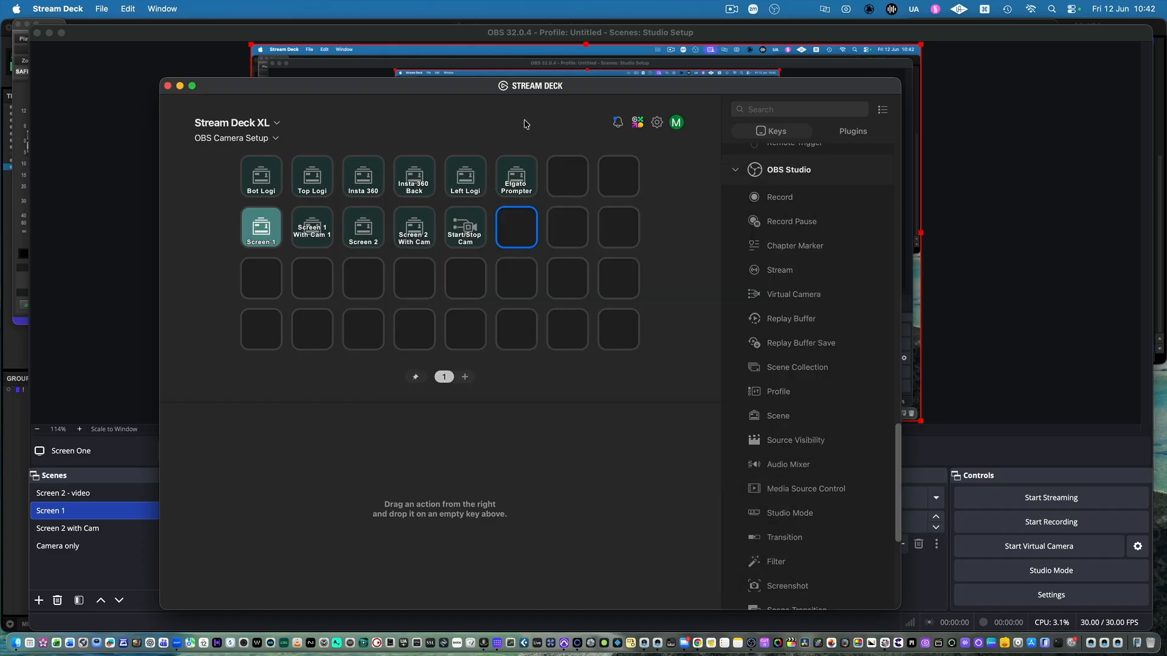
Switch to the Remote VO Session with Video in Pro Tools and examine the Peugeot video clip, its guide audio and the available video windows.
click(409, 34)
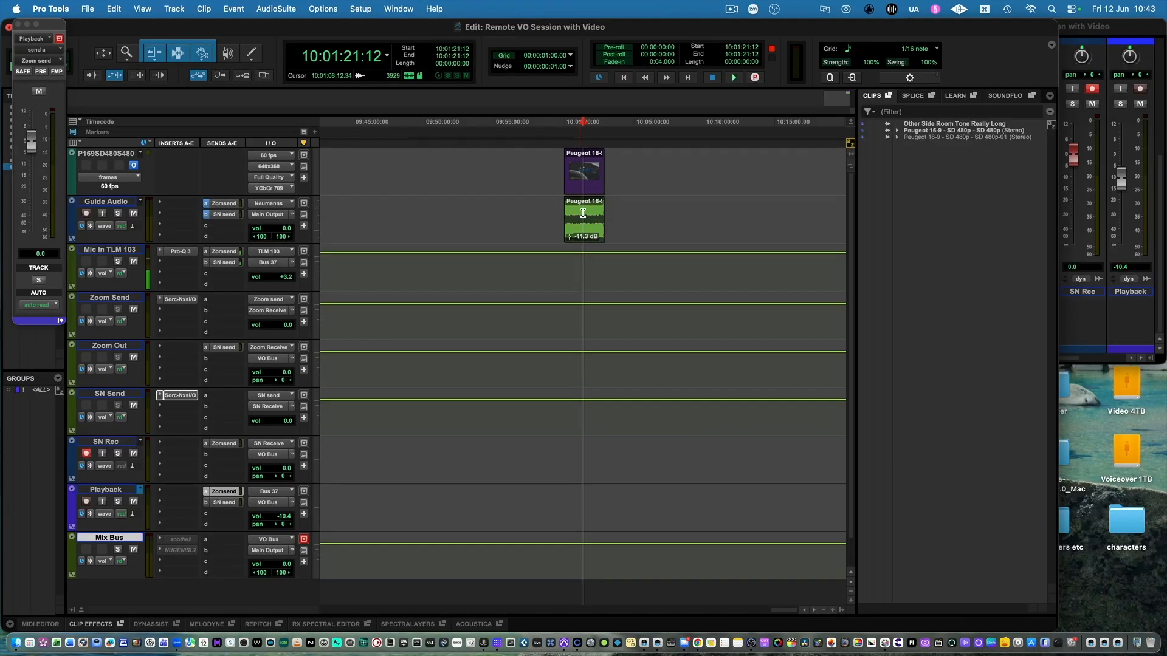
key(t)
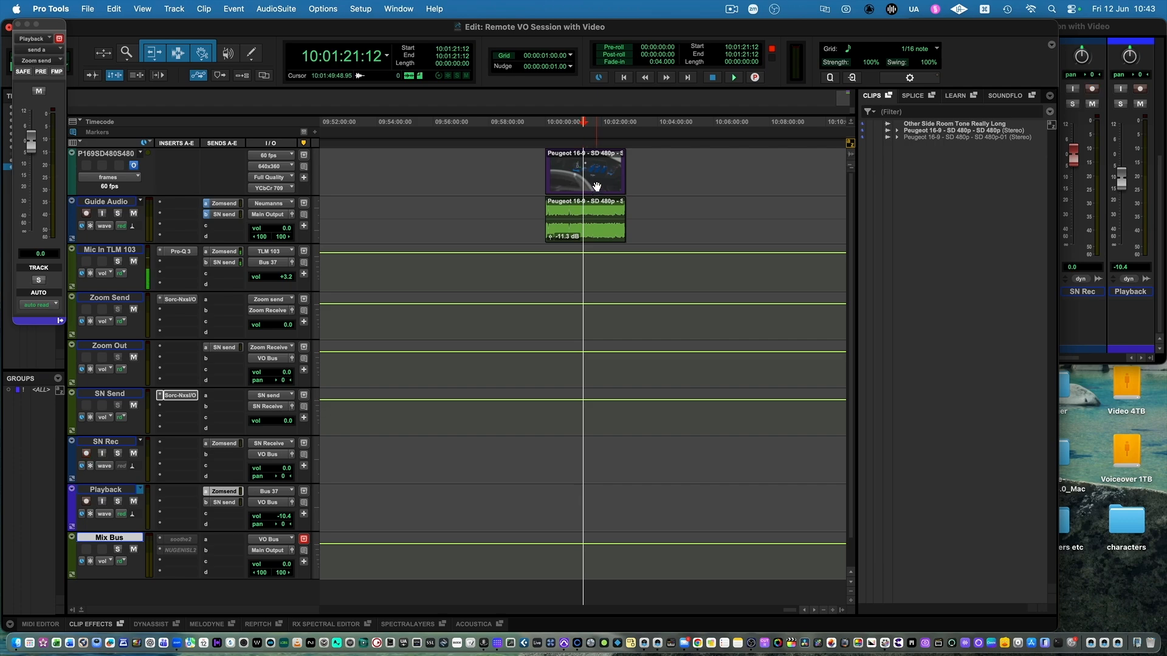
click(591, 233)
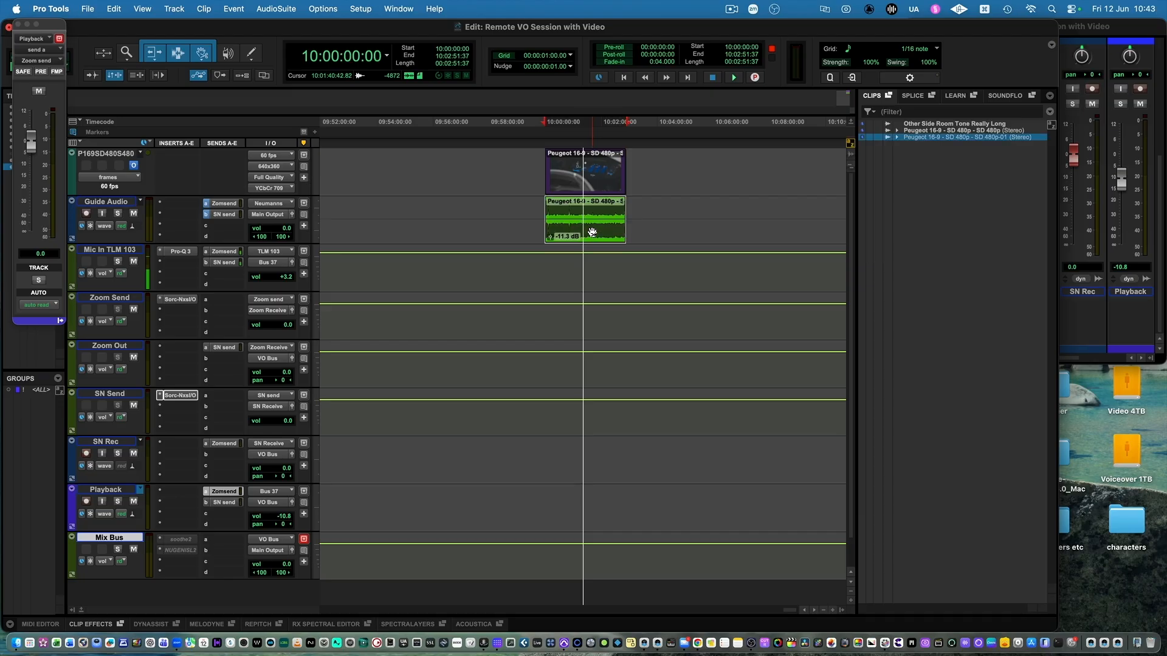
click(579, 183)
click(581, 165)
click(590, 217)
click(399, 9)
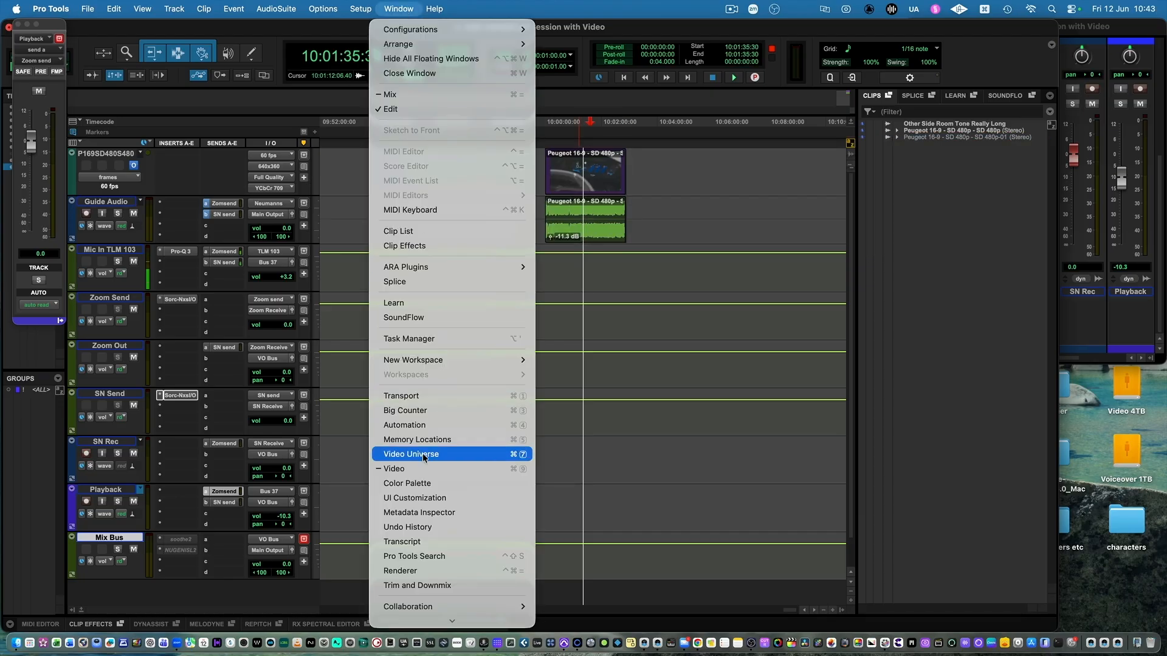
click(610, 410)
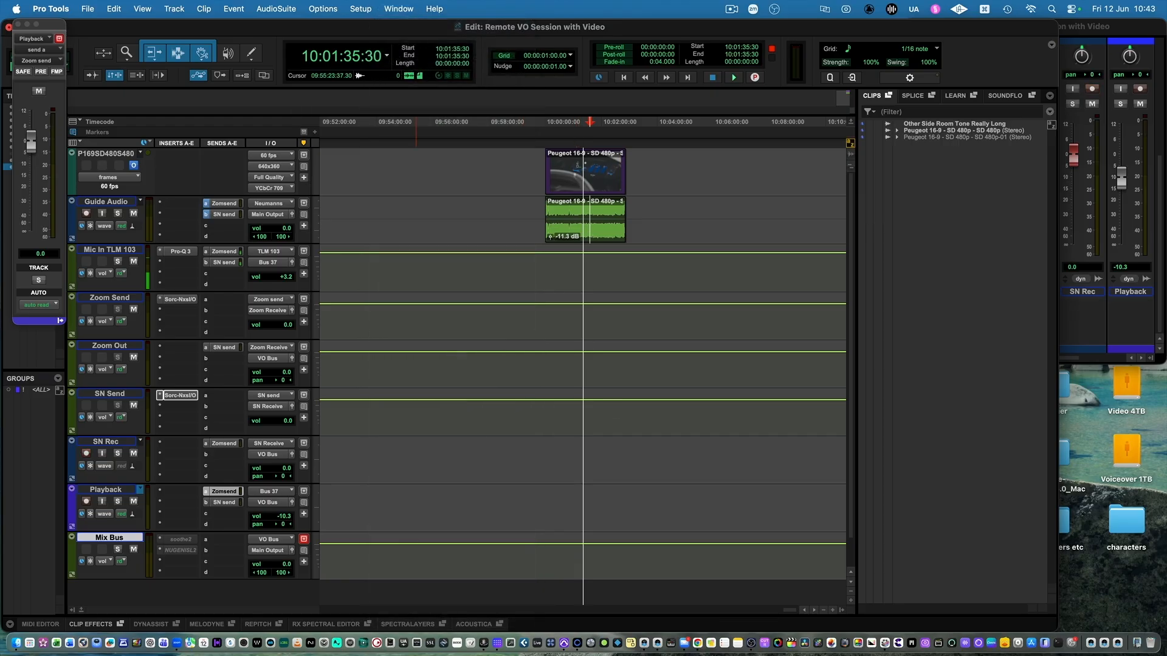
Place the playhead early in the Peugeot clip and inspect the SN send and Zoom send on the Guide Audio track.
click(576, 161)
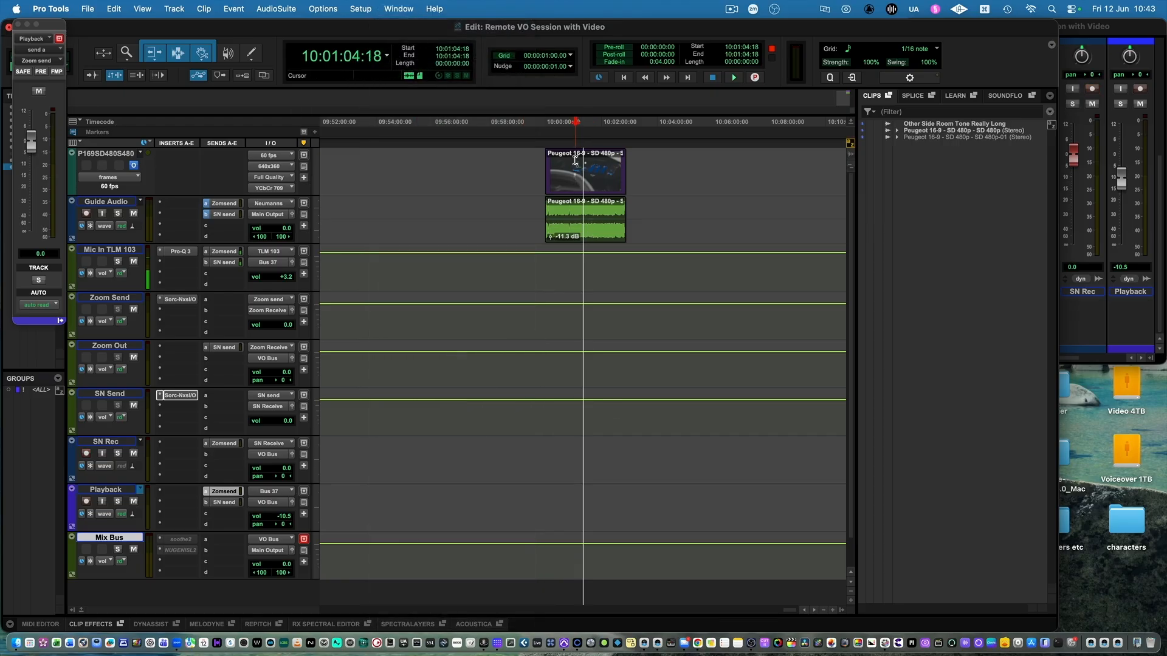
click(579, 235)
click(561, 230)
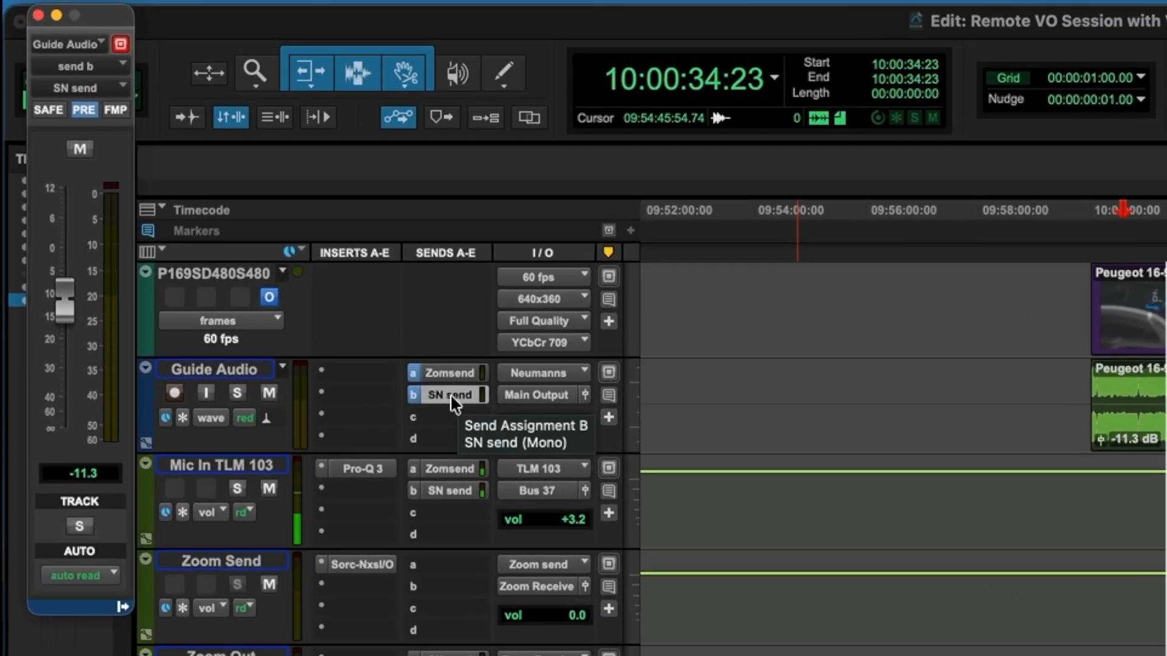
click(459, 372)
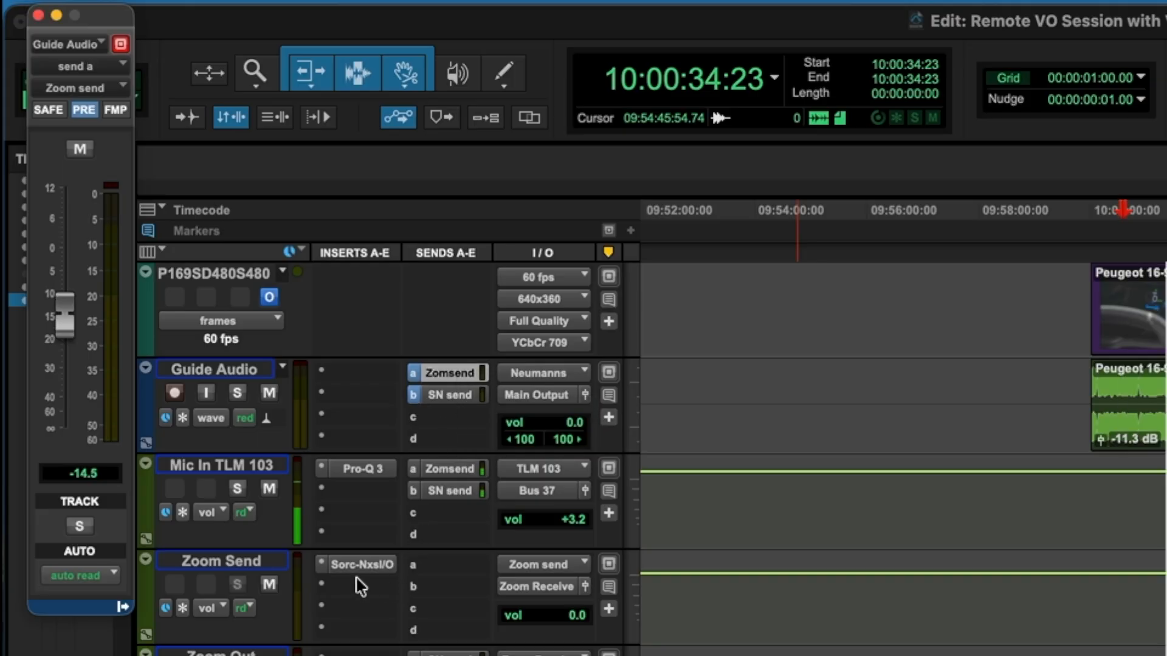
Inspect the Mic In TLM 103 and Zoom Send tracks and the Source-Nexus I/O plug-in on Zoom Send.
click(250, 563)
click(249, 468)
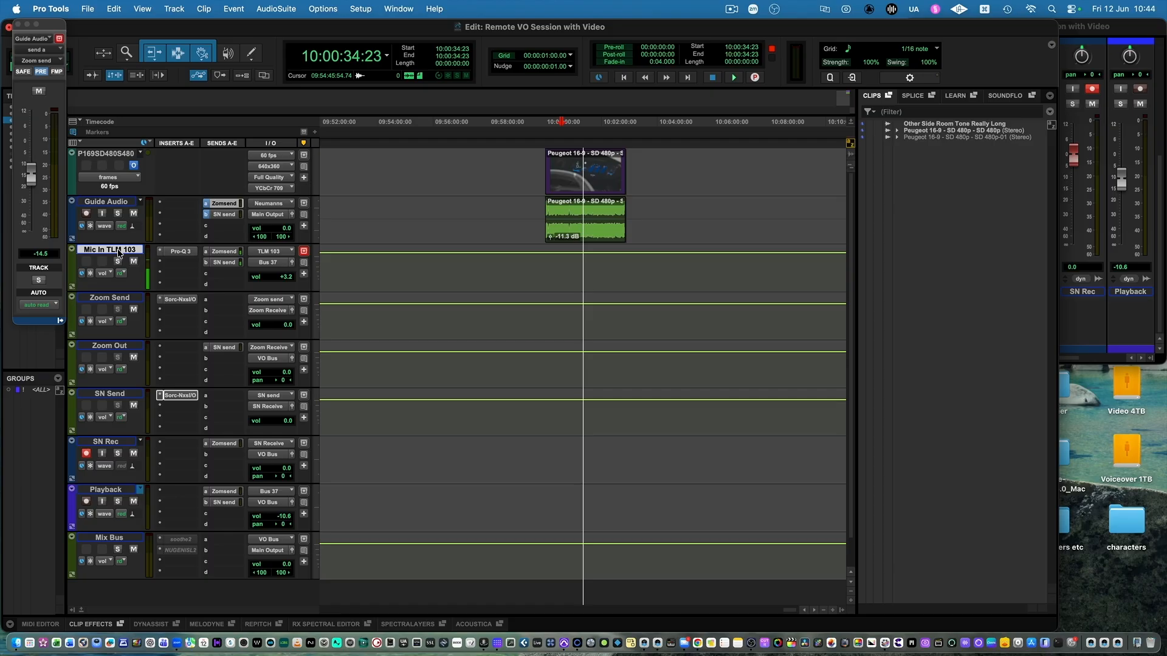
click(123, 300)
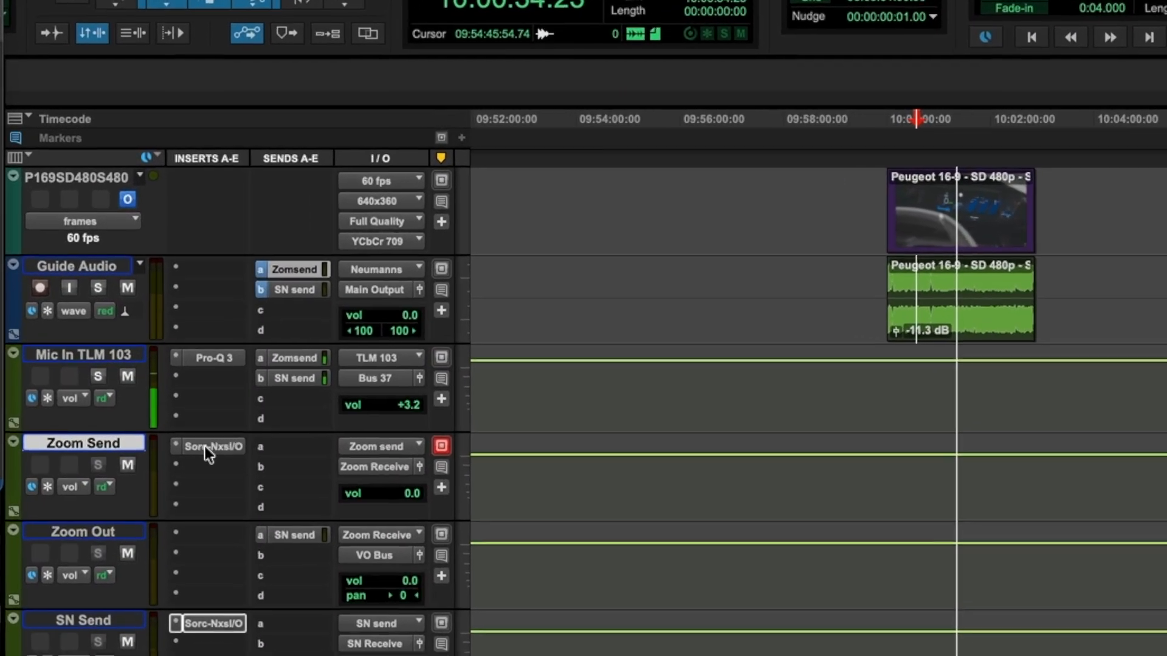
click(187, 330)
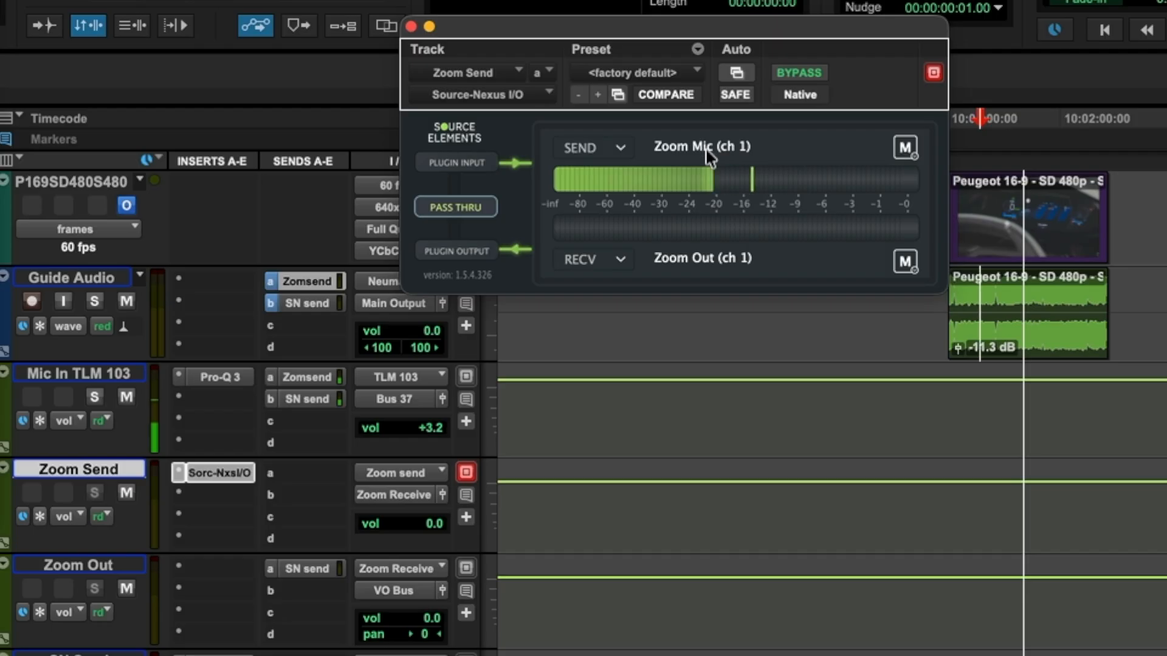
click(977, 298)
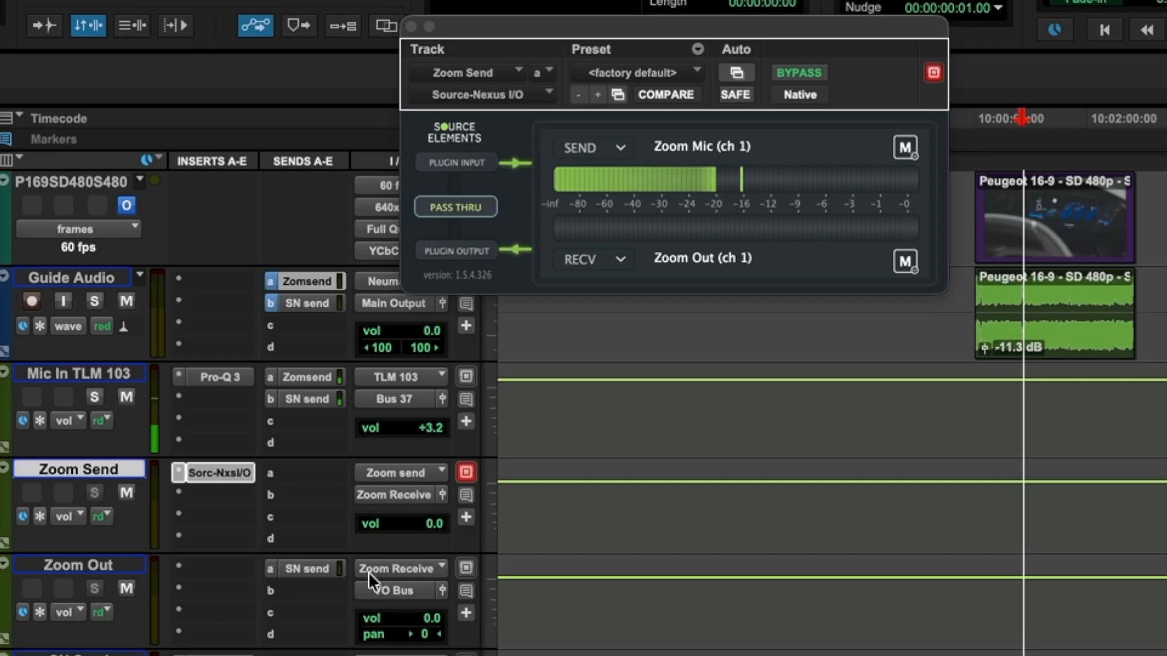
Inspect the Zoom Out track's SN send and the Source-Nexus I/O plug-in inserted on the SN Send track.
click(105, 568)
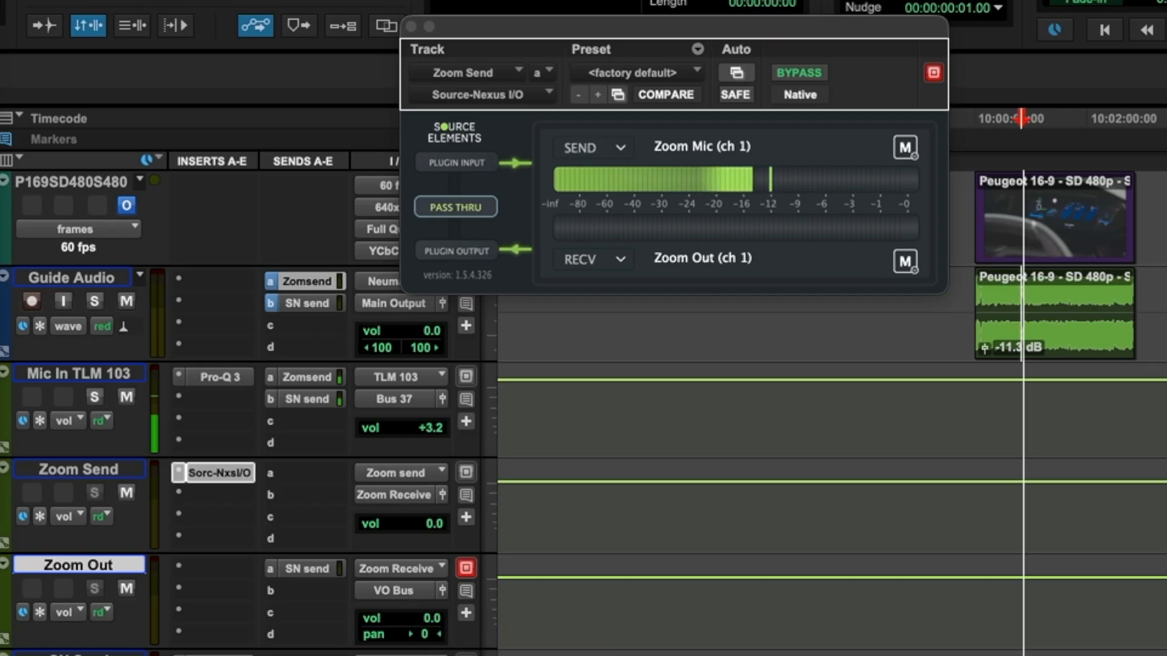
click(307, 573)
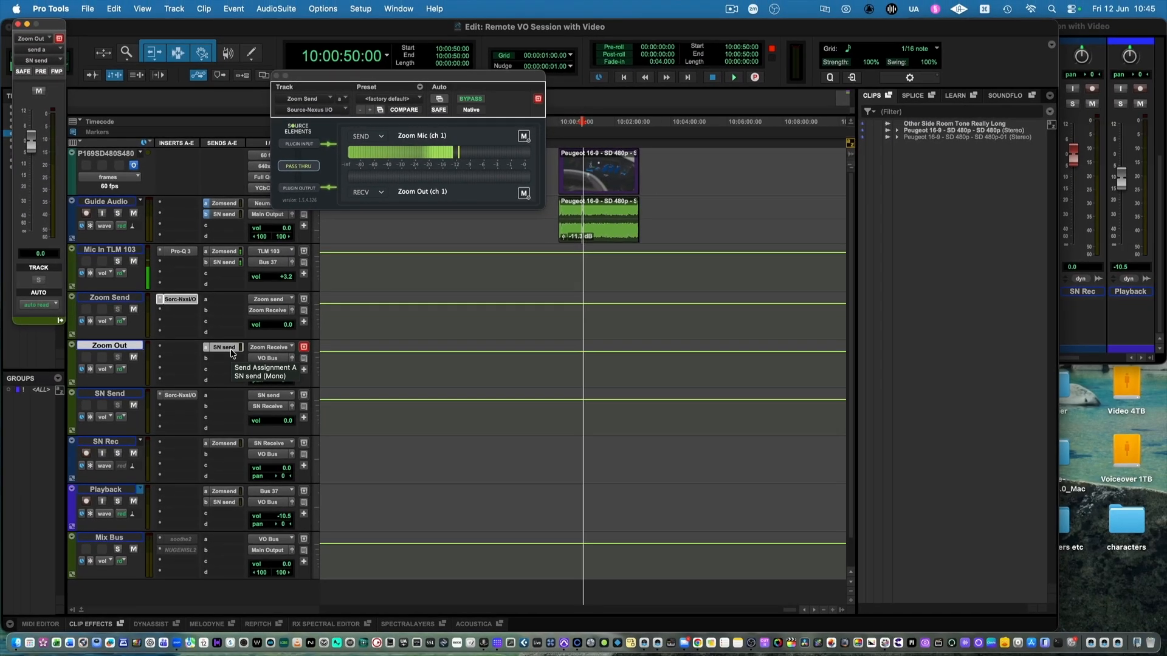
click(115, 395)
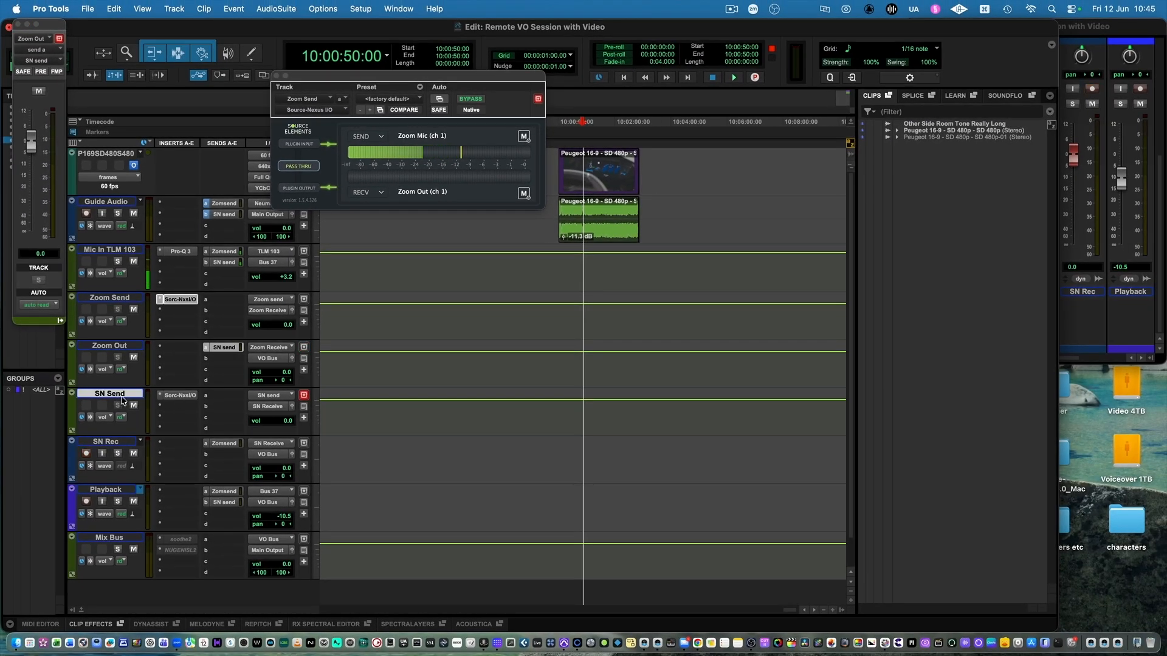
click(182, 396)
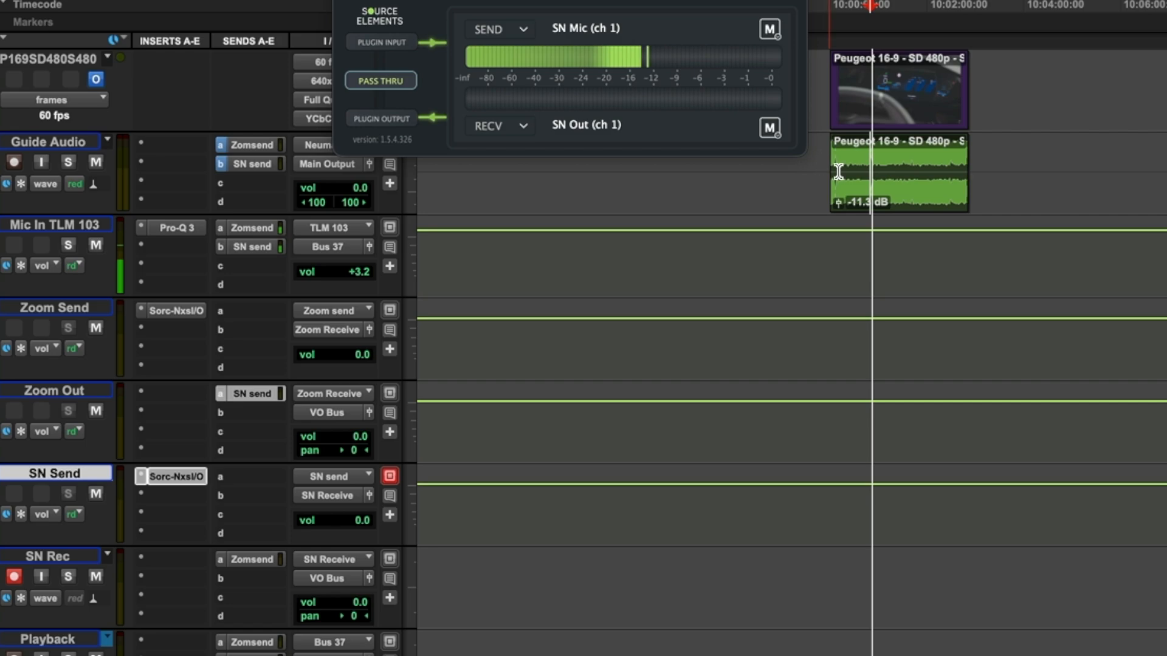
click(887, 157)
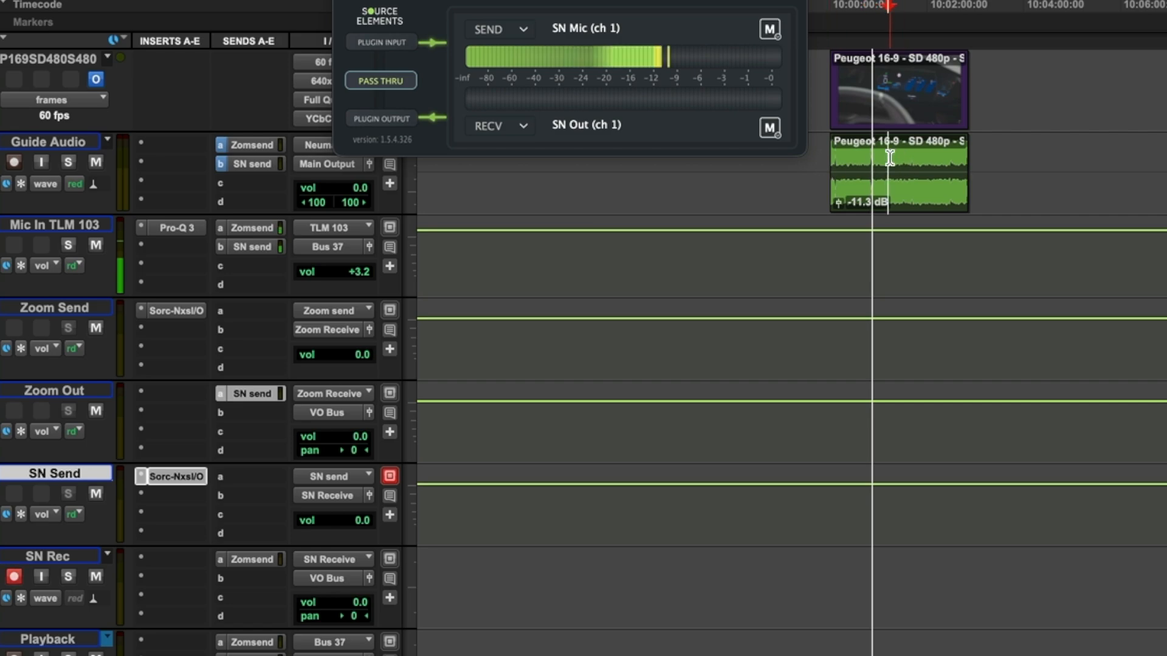
key(space)
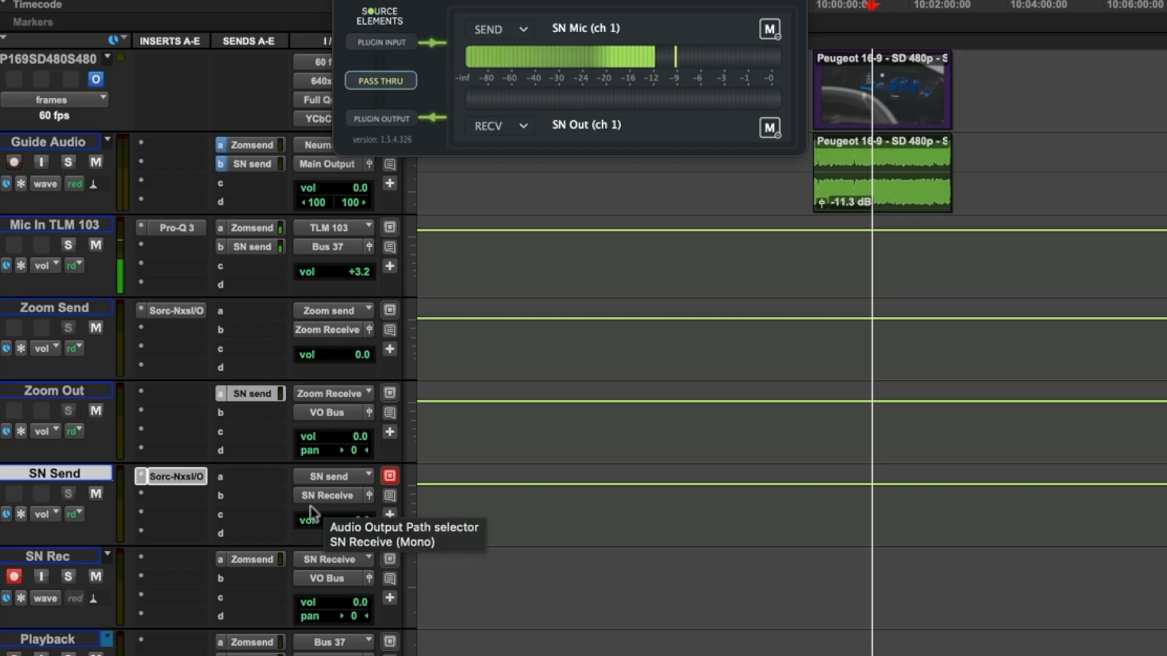
Examine the SN Rec, Playback and Mix Bus tracks and how their inputs and outputs are routed.
click(55, 557)
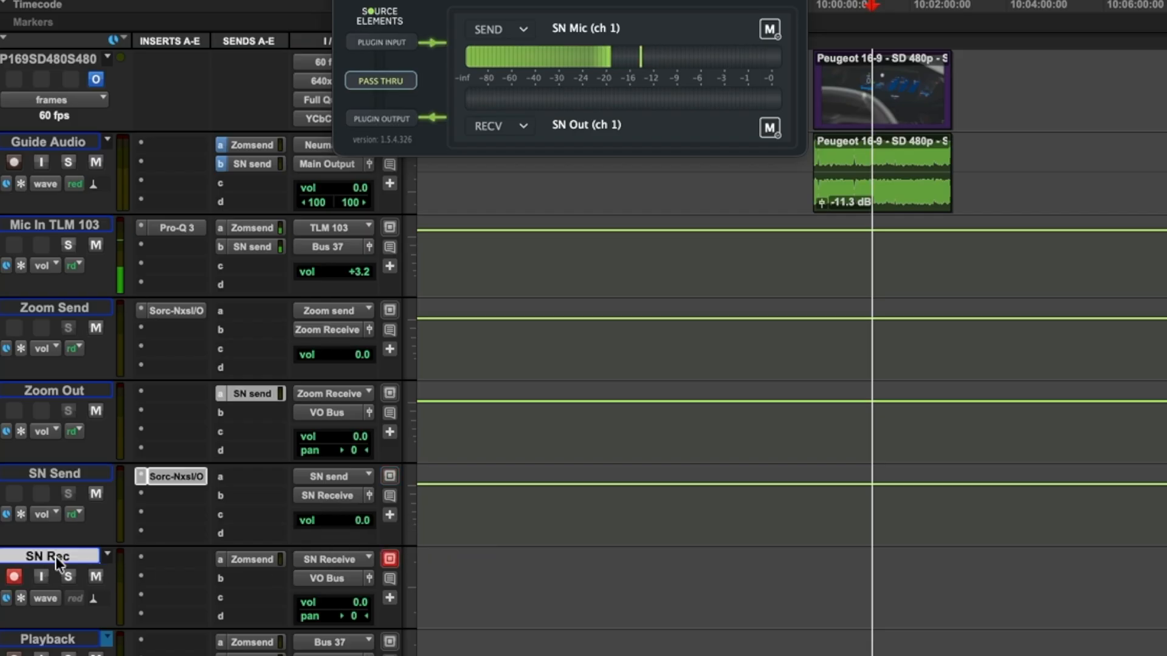
key(shift+r)
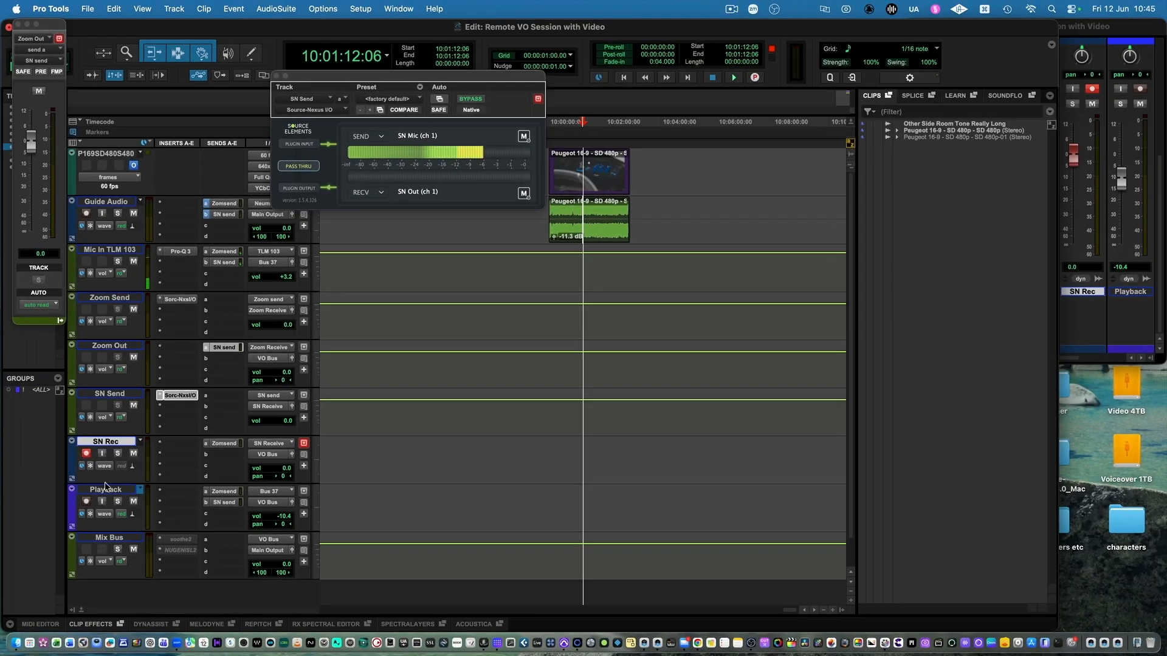
click(121, 491)
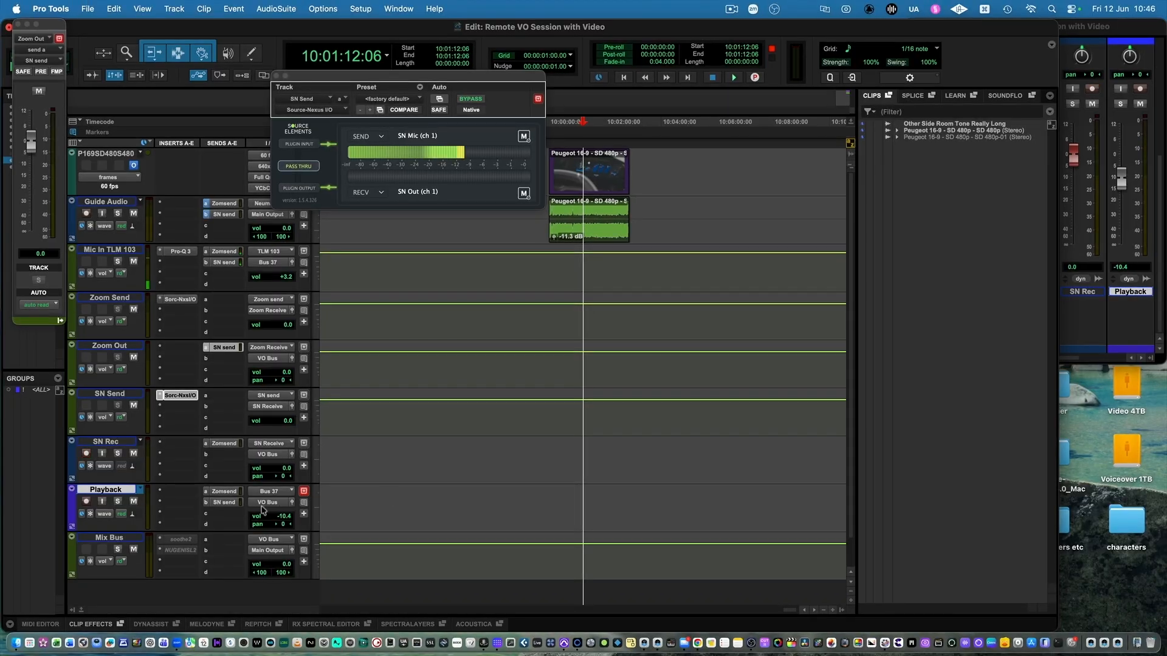
click(271, 539)
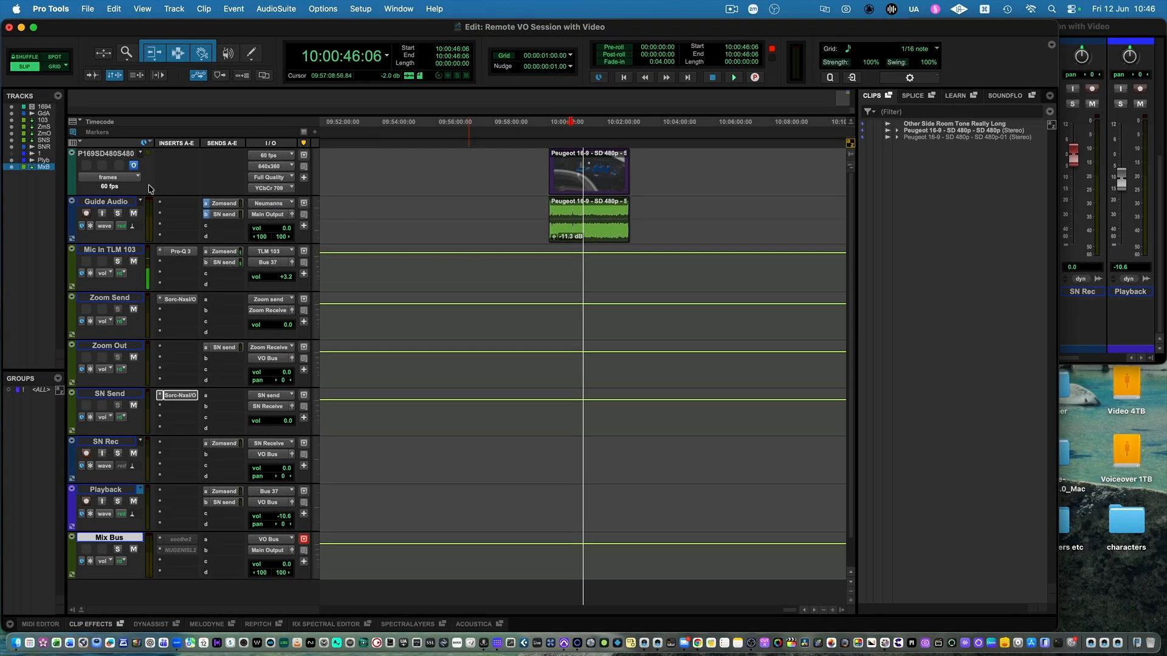
Set the Guide Audio track's Zoom send level to about -14.7 dB.
click(106, 201)
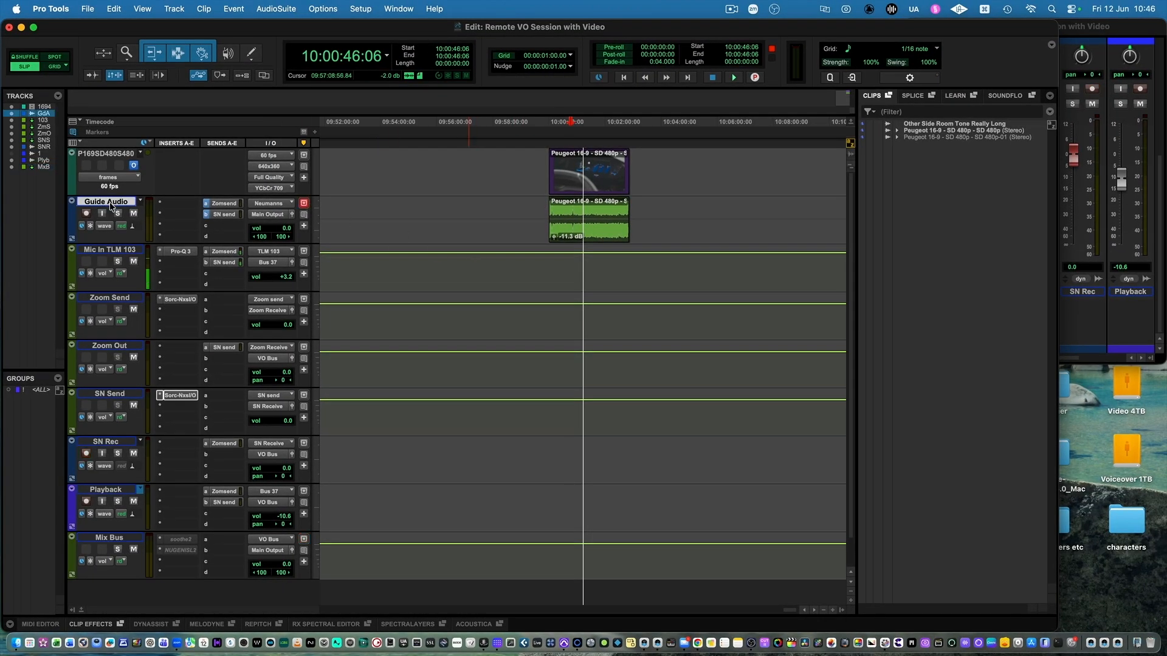
click(229, 207)
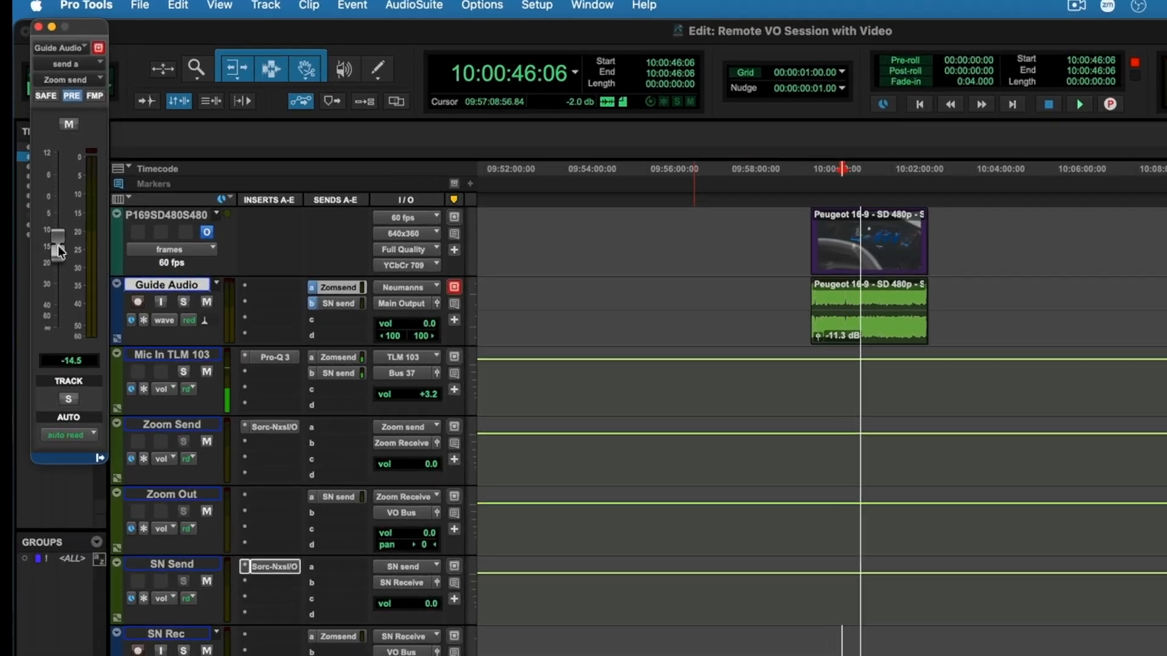
drag(58, 248, 58, 239)
drag(91, 321, 90, 329)
Fine-tune the level of the Guide Audio track's SN send and close its floating fader window.
click(473, 406)
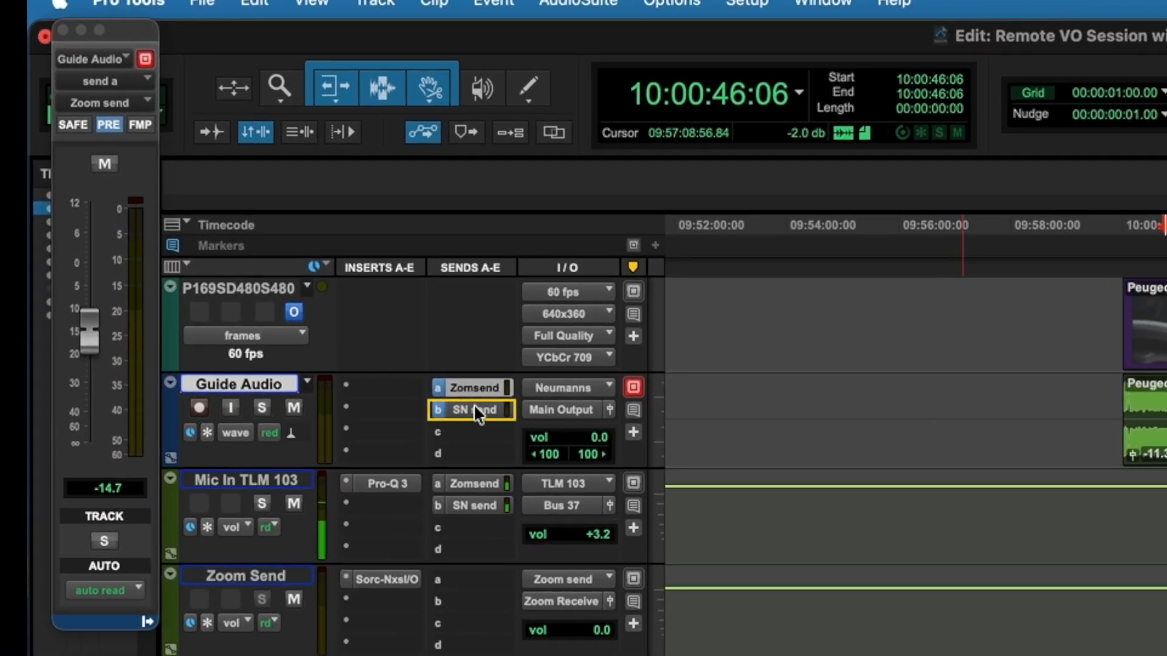
drag(129, 34, 245, 121)
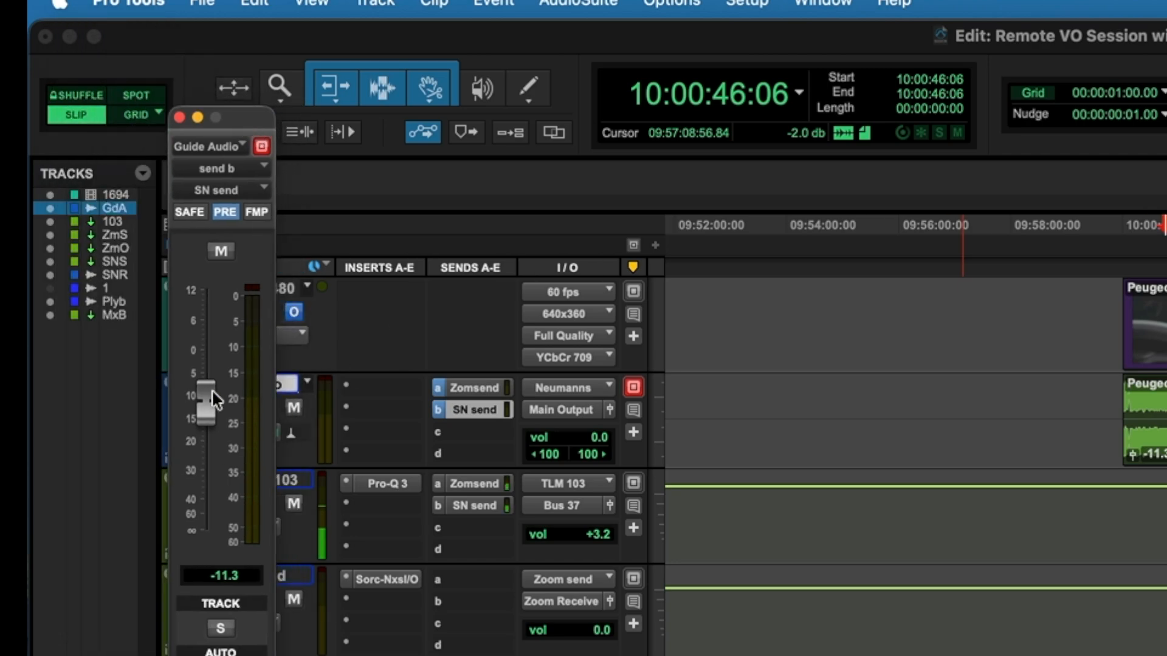
mouse_move(211, 415)
mouse_down()
mouse_move(204, 437)
mouse_move(204, 410)
mouse_up()
click(179, 116)
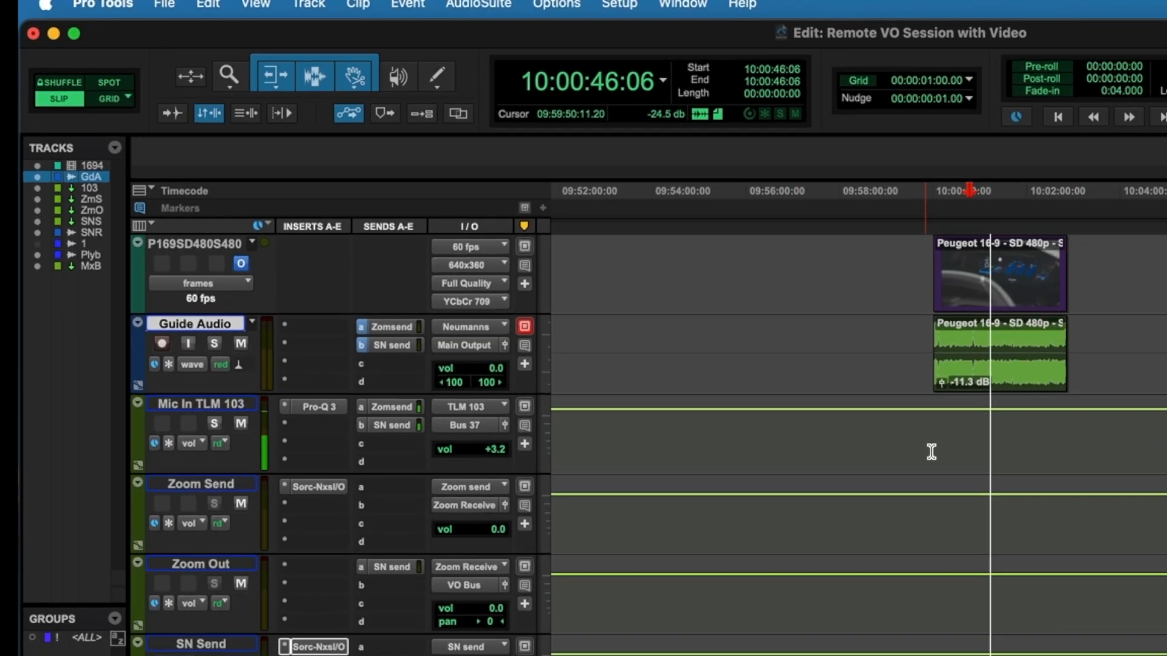
Switch to Zoom's settings, test the Zoom Out speaker and check which camera is selected for video.
click(1020, 346)
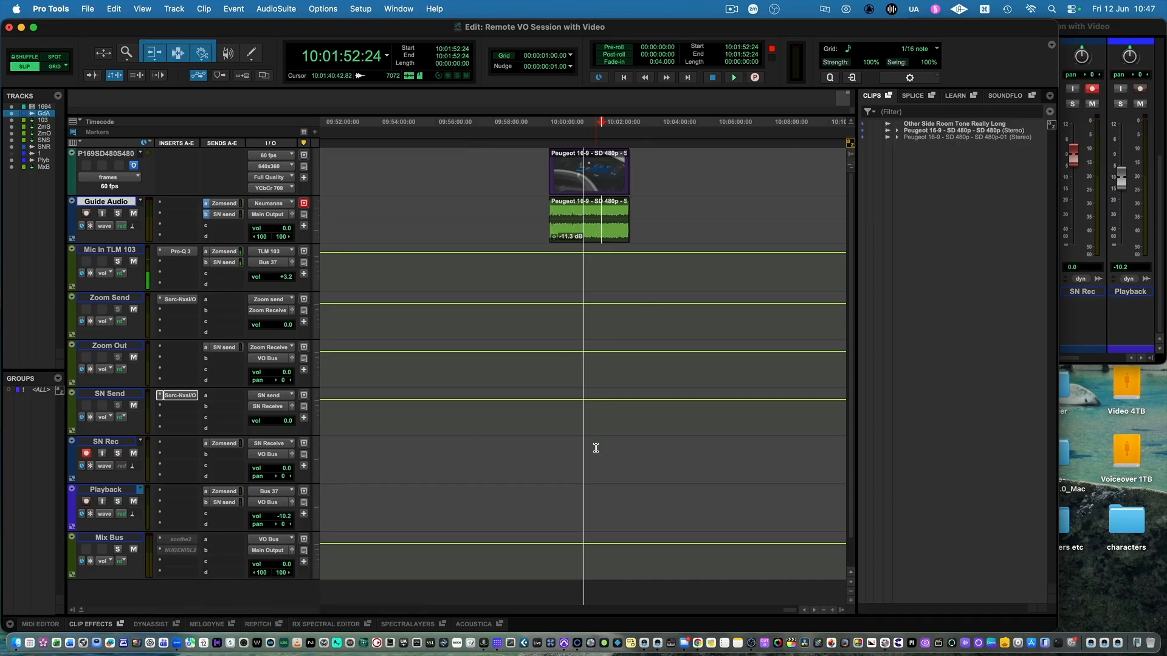
click(172, 613)
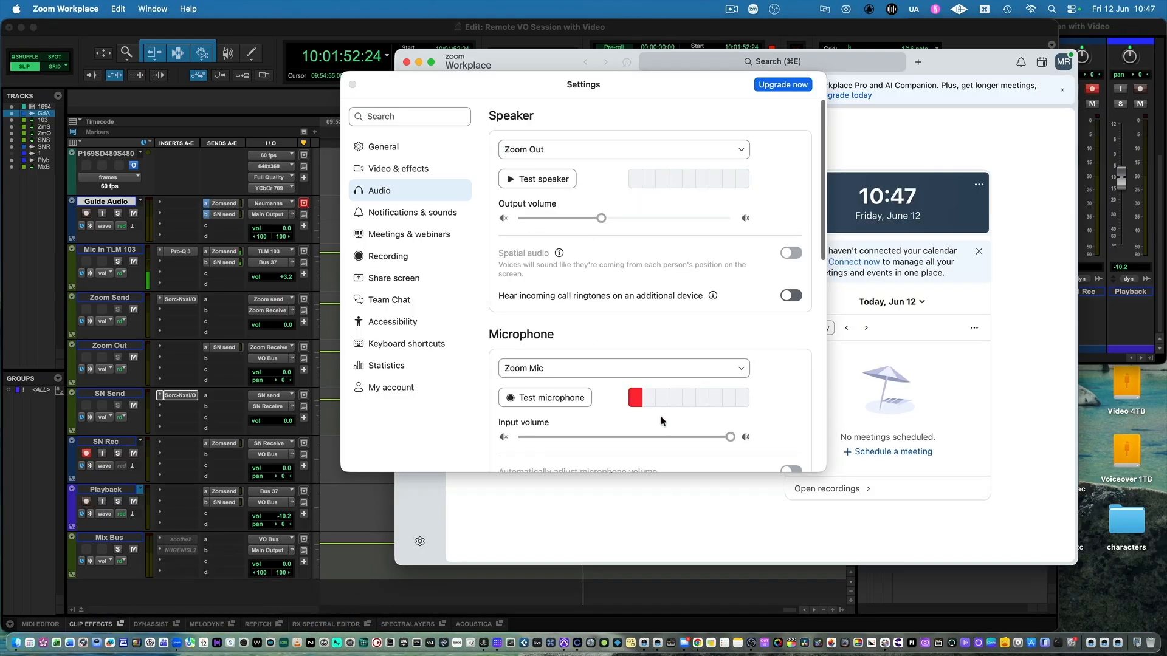
click(546, 181)
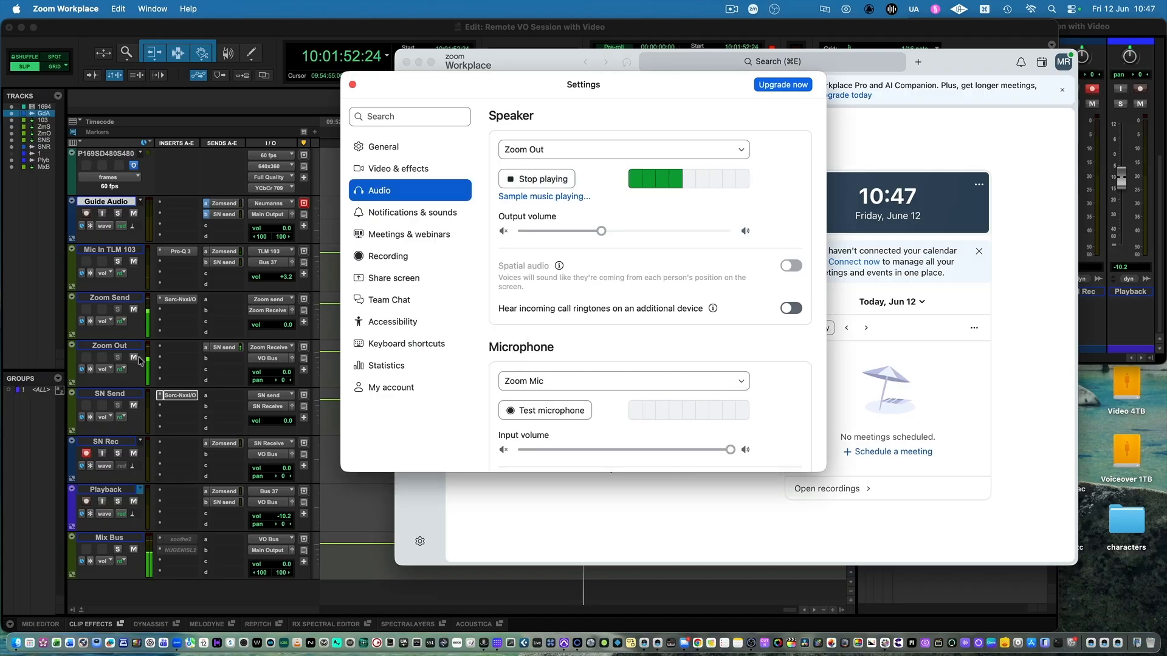
click(545, 177)
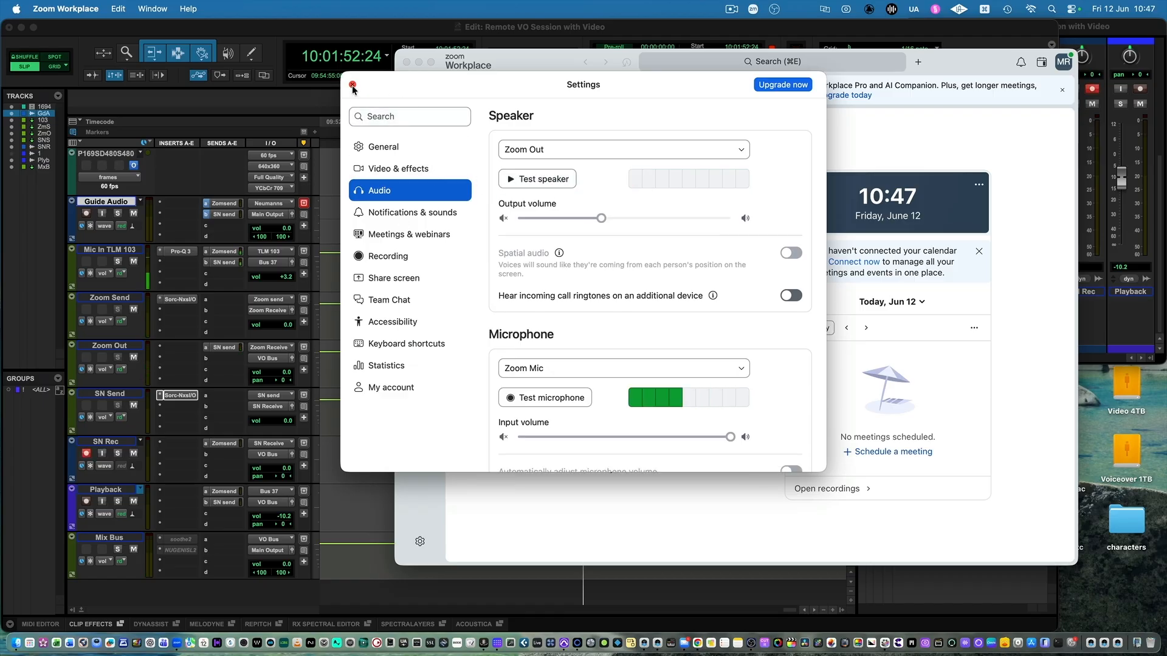
click(415, 170)
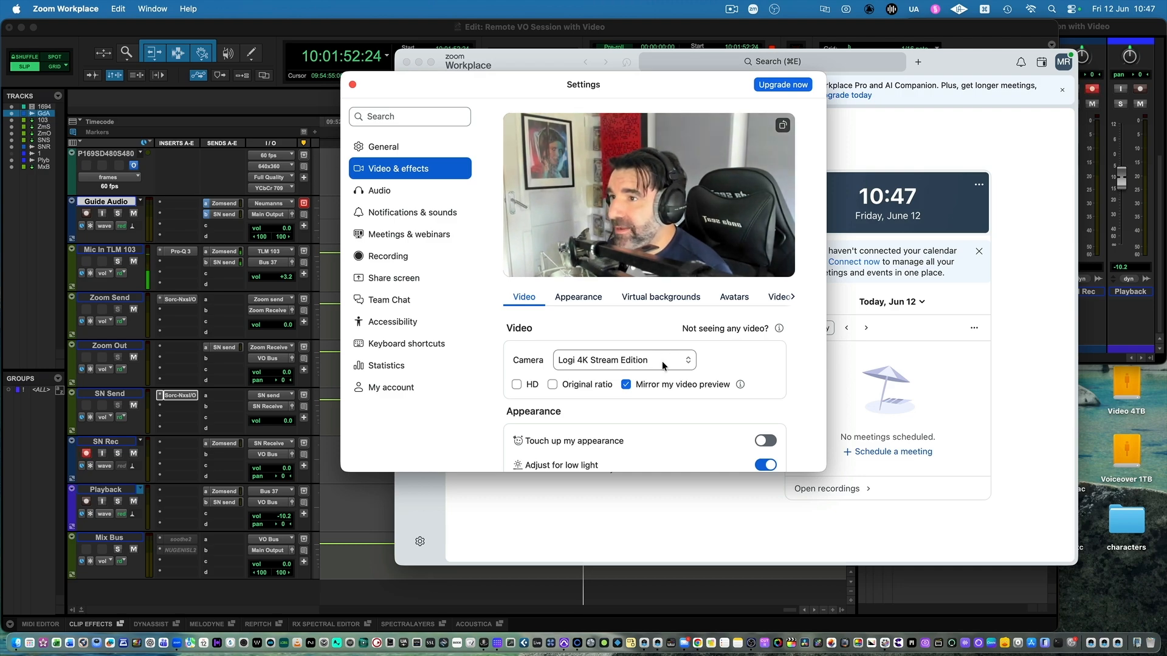
click(352, 85)
Start a new Zoom meeting and share the Desktop 2 screen with the content-only layout.
click(574, 224)
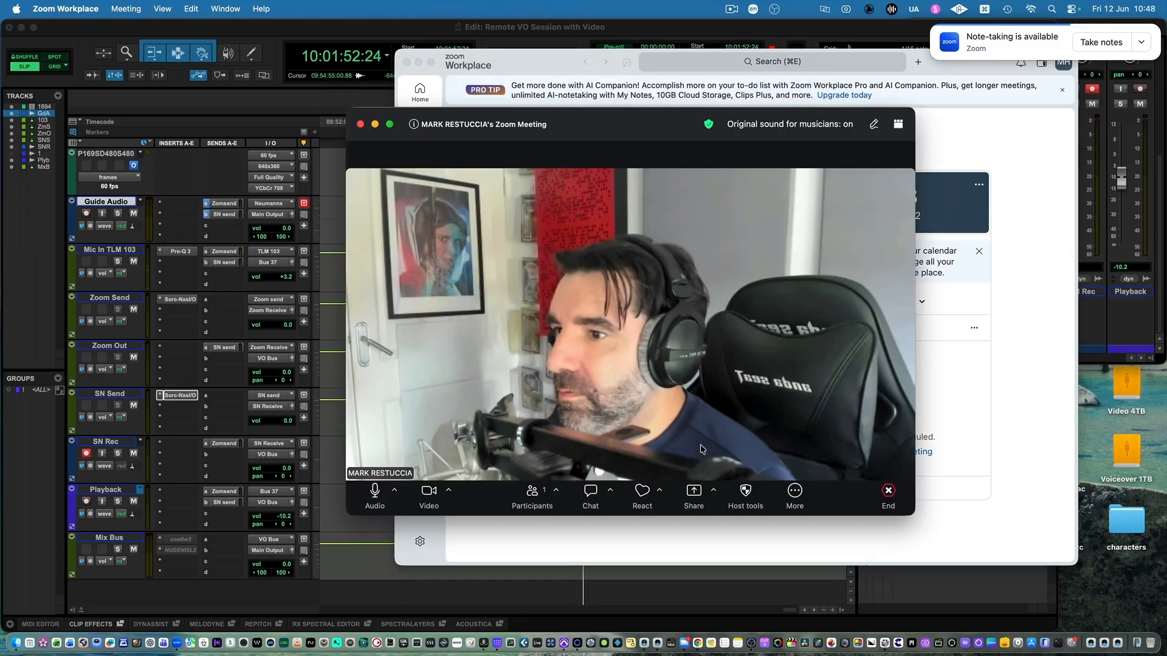
click(690, 491)
click(612, 281)
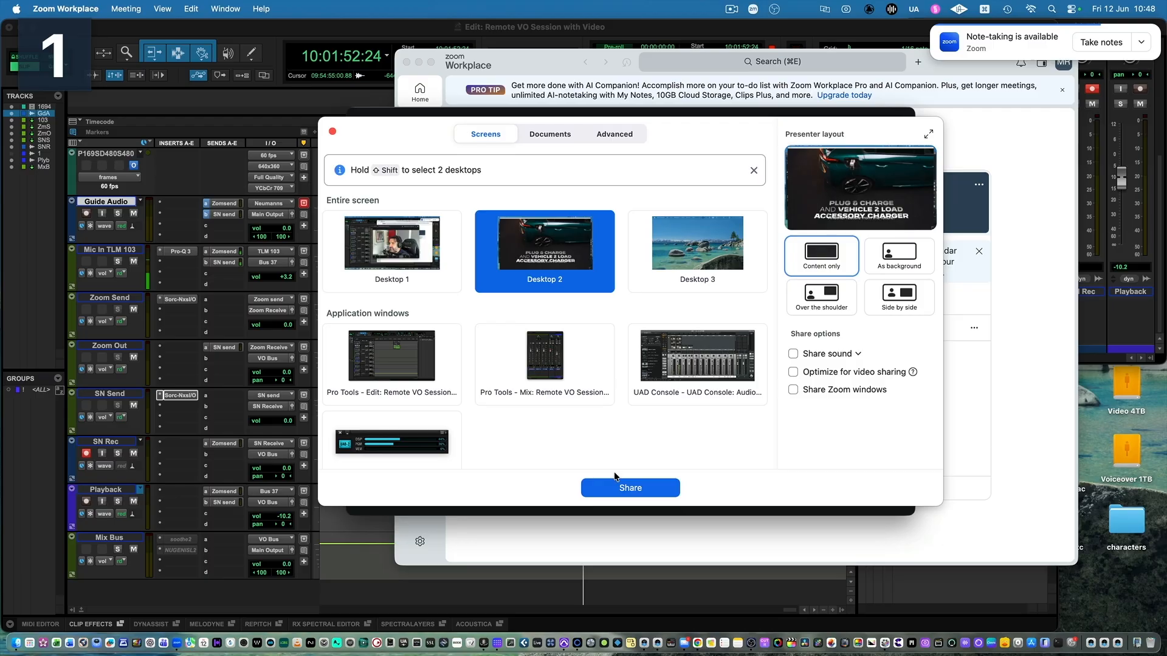
click(629, 488)
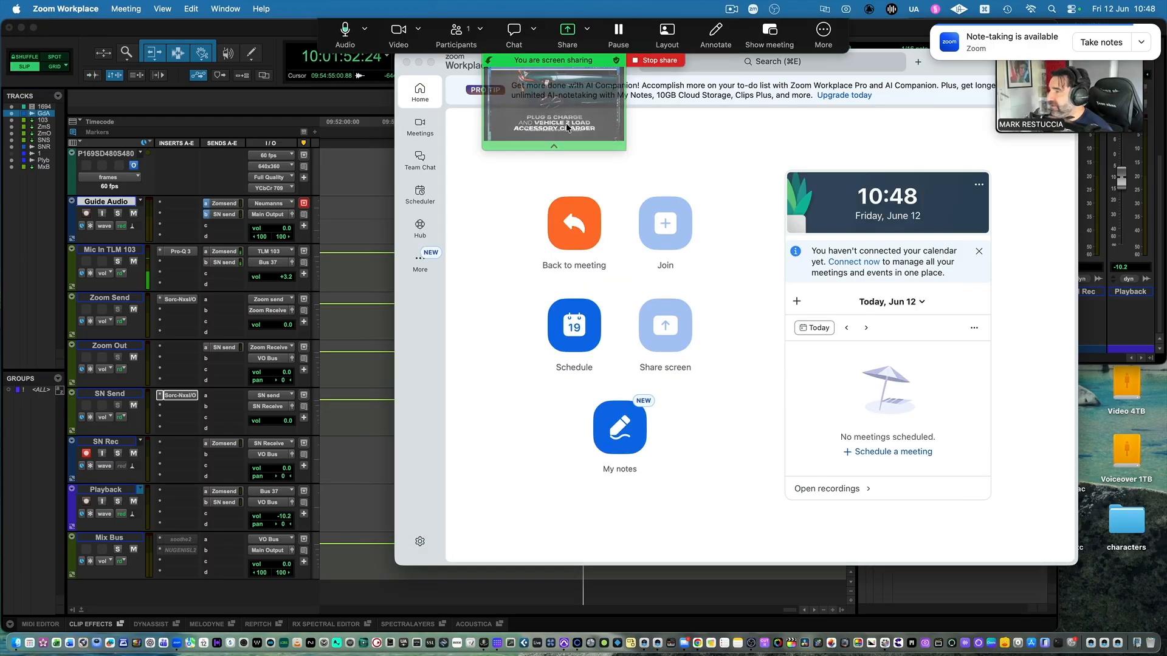
Stop the Zoom screen share and choose OBS Virtual Camera as the meeting's camera.
click(662, 60)
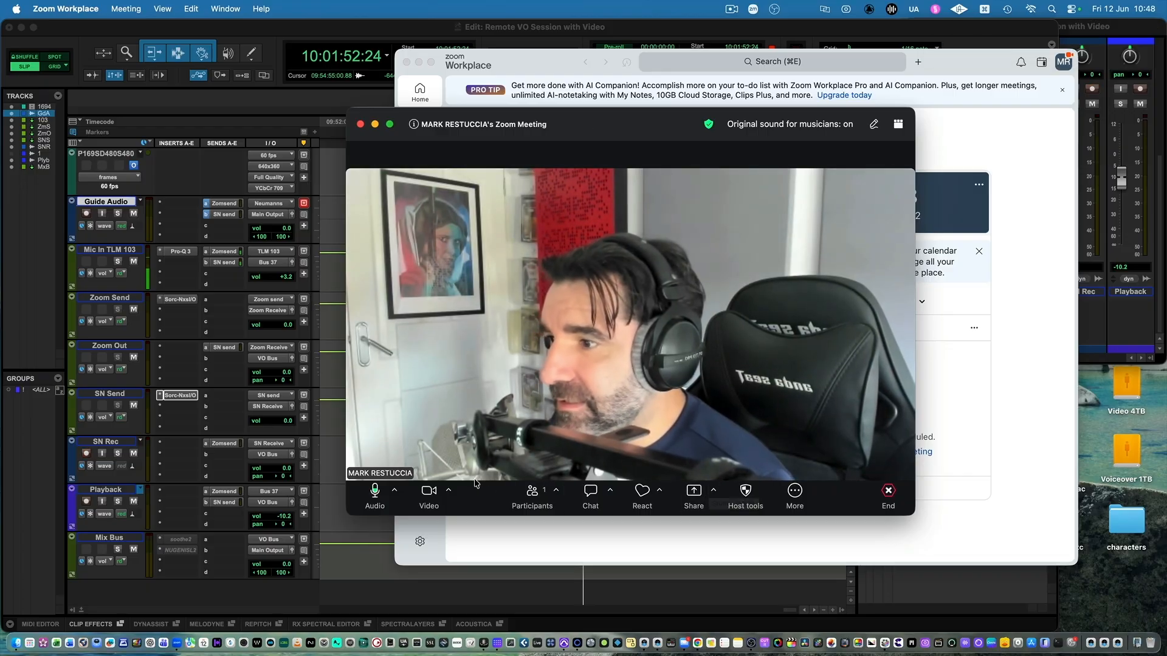
click(448, 490)
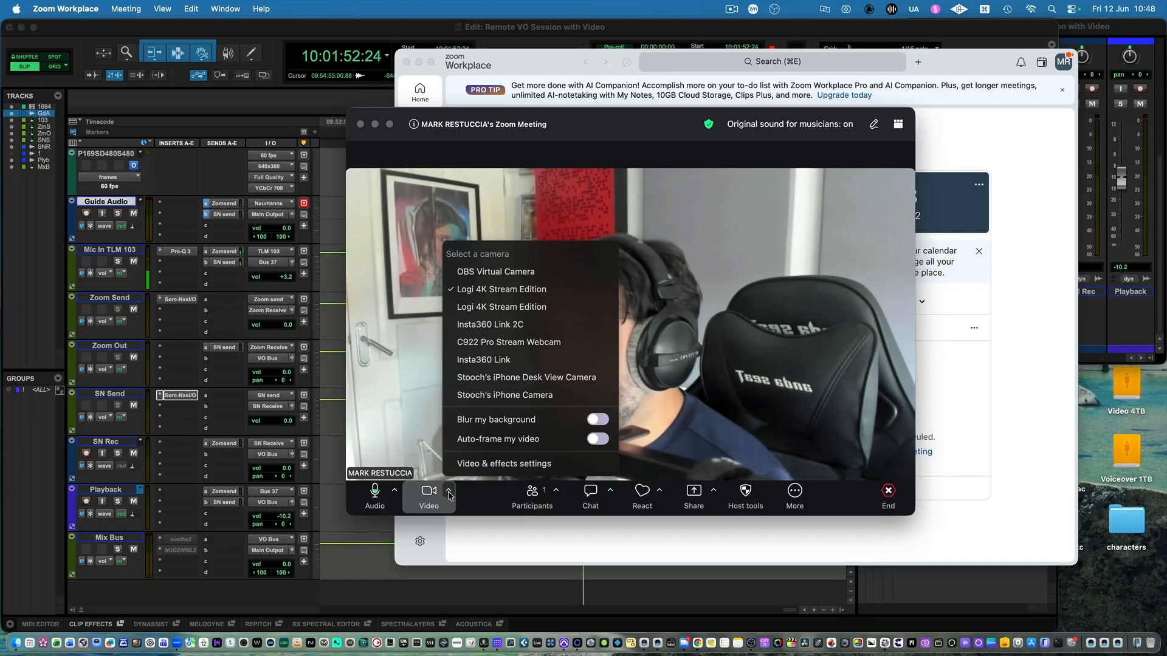
click(523, 271)
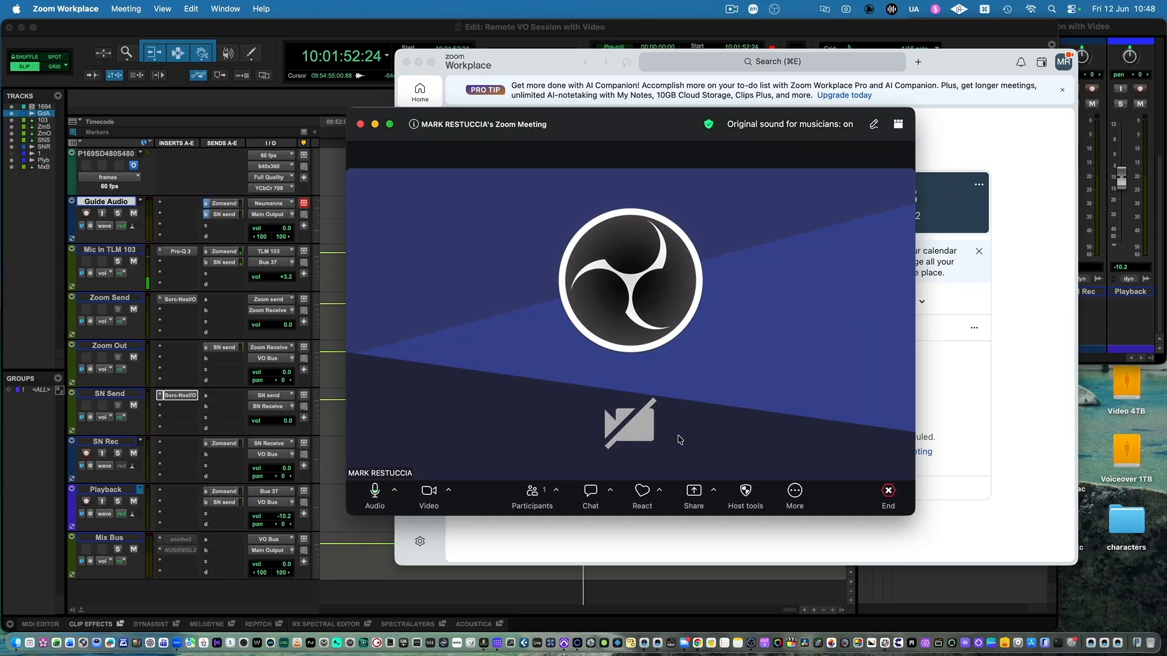
Switch to OBS and start its virtual camera, then return to the Zoom meeting and end it for all.
click(742, 621)
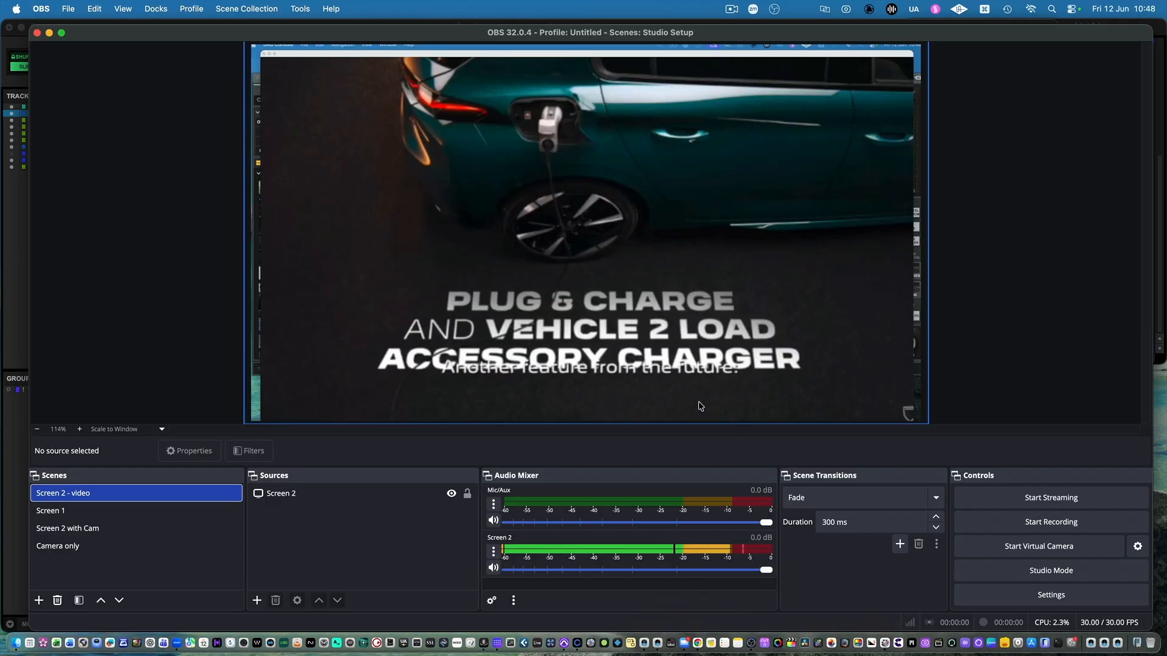
click(1040, 551)
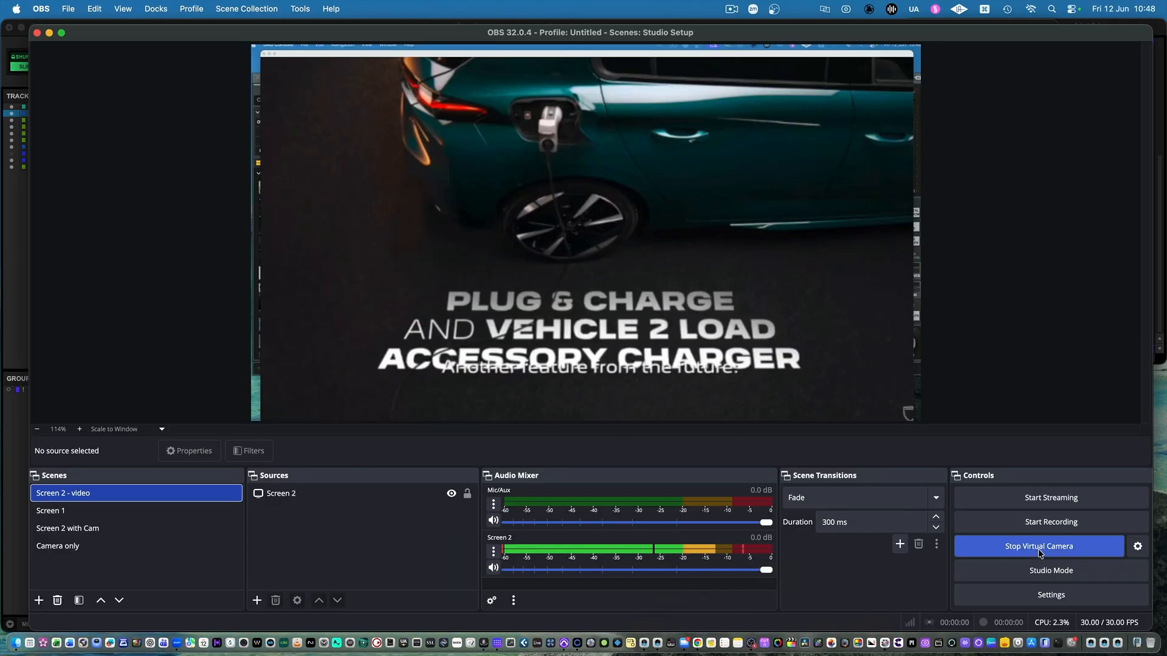
key(super+h)
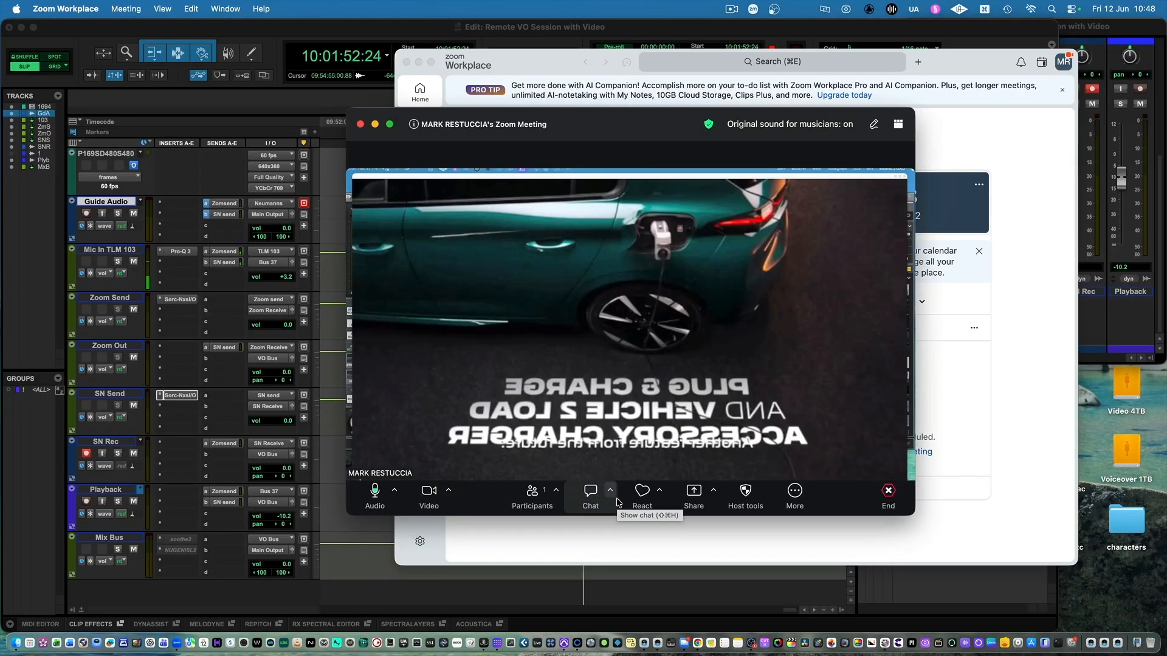
click(360, 124)
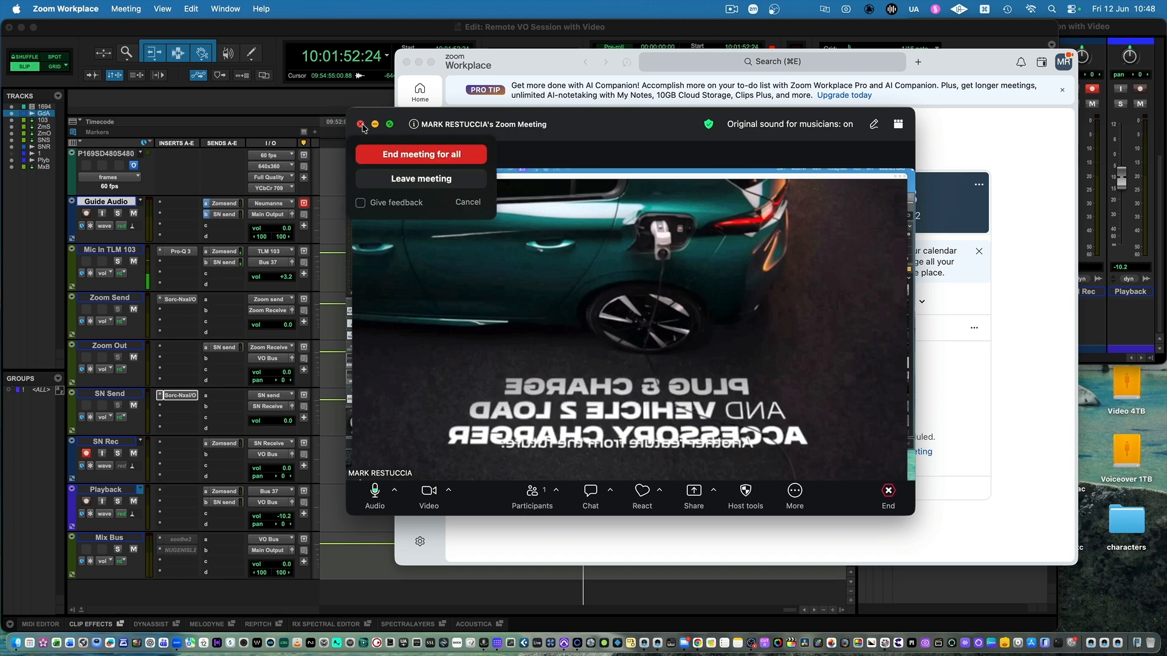
click(406, 156)
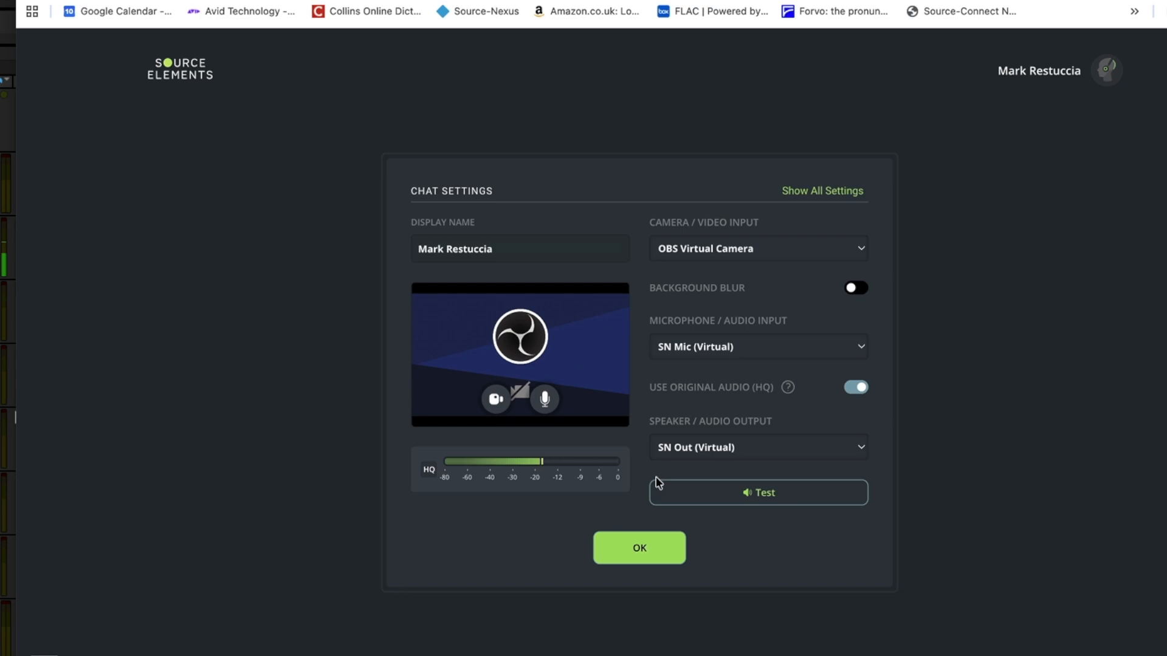
Keep OBS Virtual Camera as the Source Elements chat's video input, start the virtual camera in OBS, and accept the chat settings.
click(749, 248)
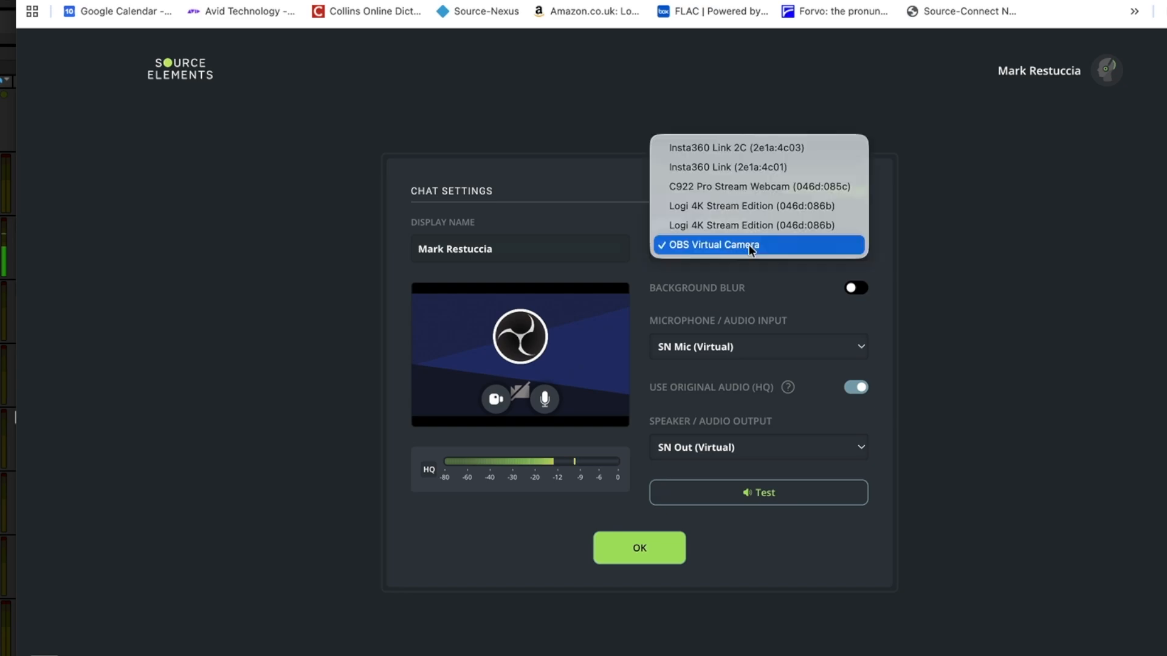
click(756, 278)
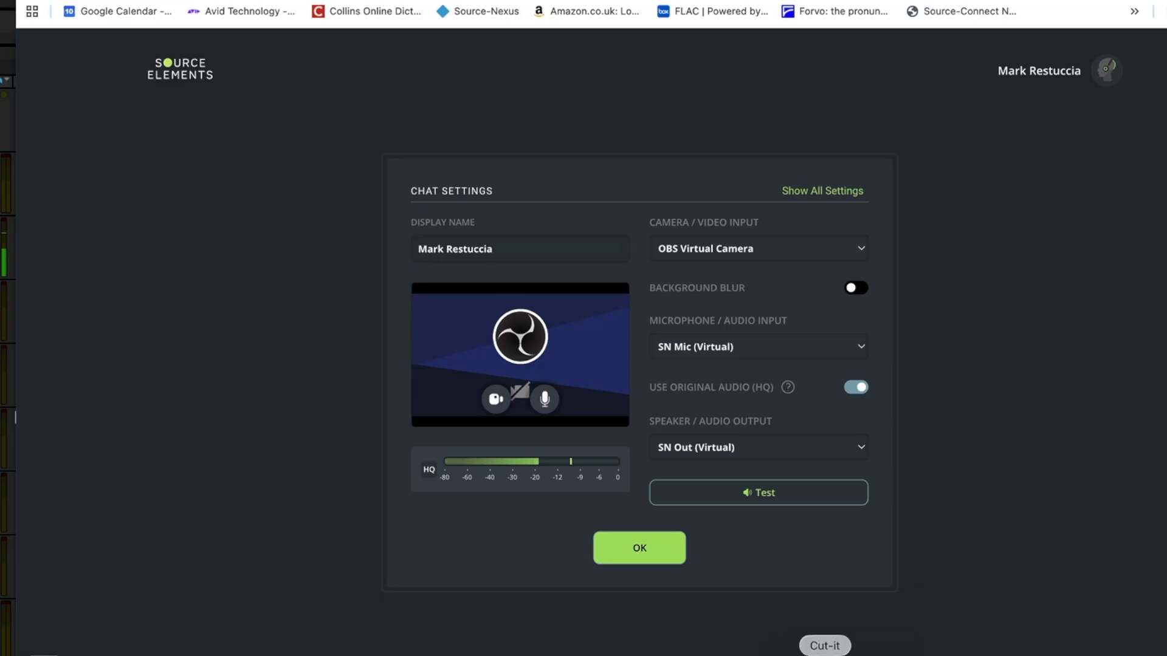
click(790, 655)
click(1155, 619)
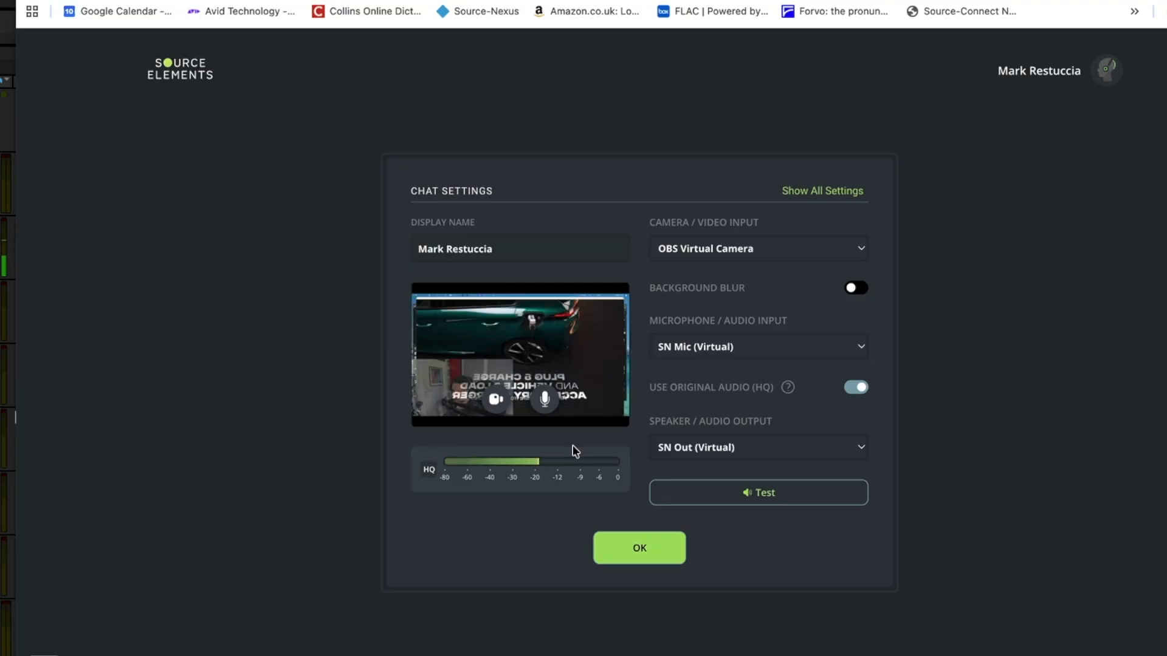
click(655, 549)
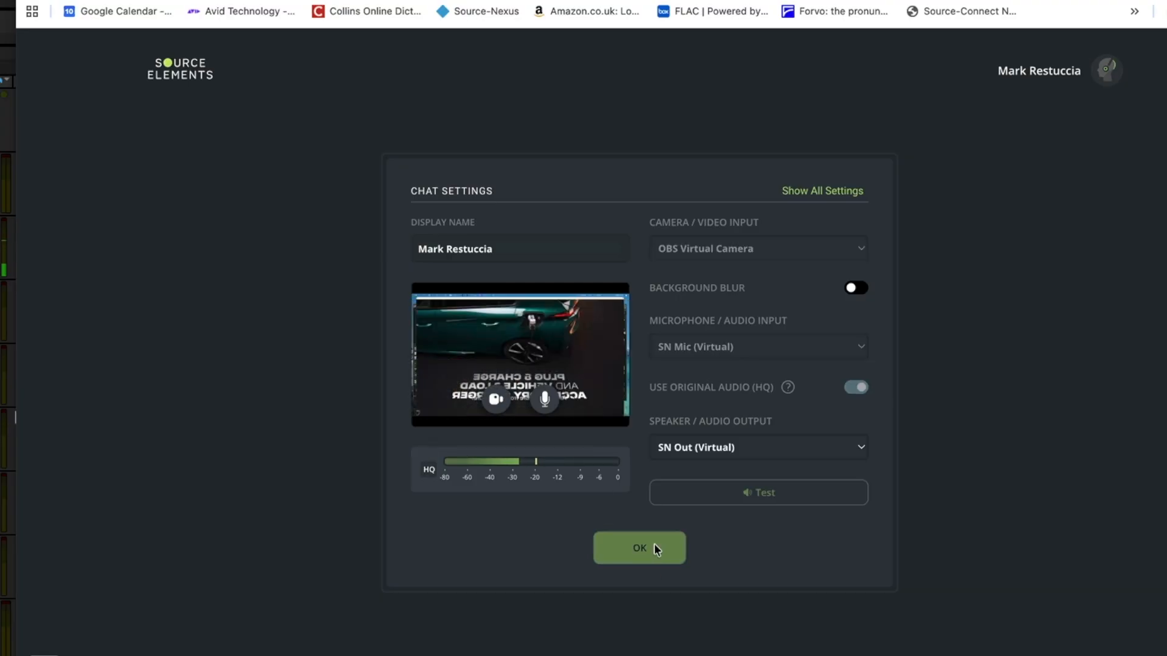